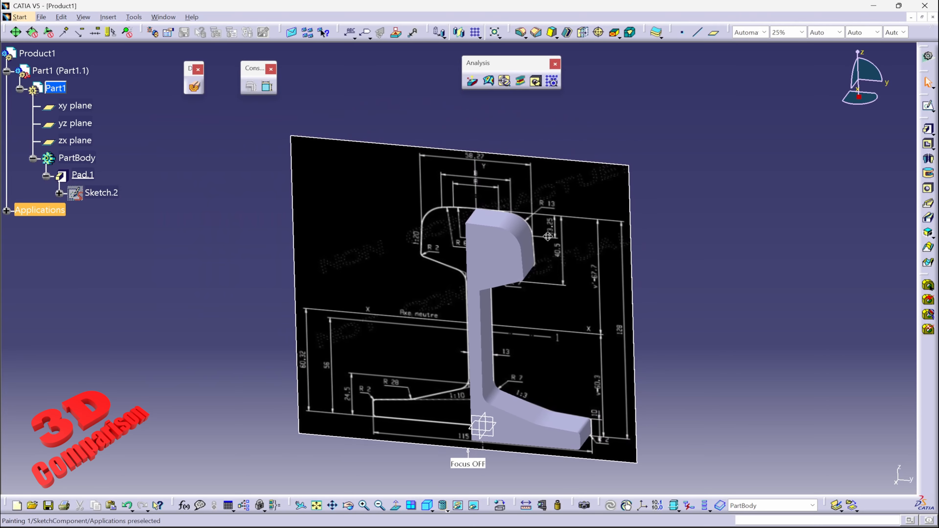
Step: Close the current product without saving and start a new product in the Sketch Tracer workbench
middle_drag(510, 143, 500, 181)
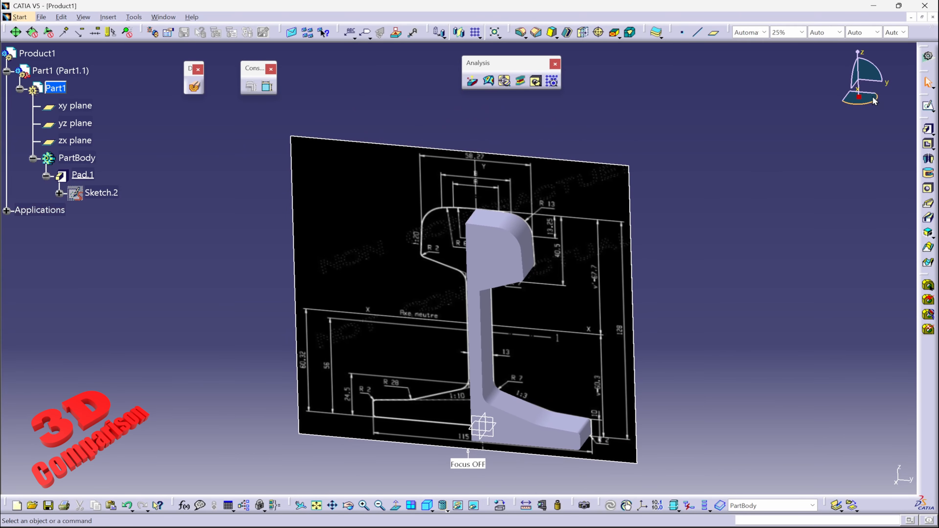
click(932, 17)
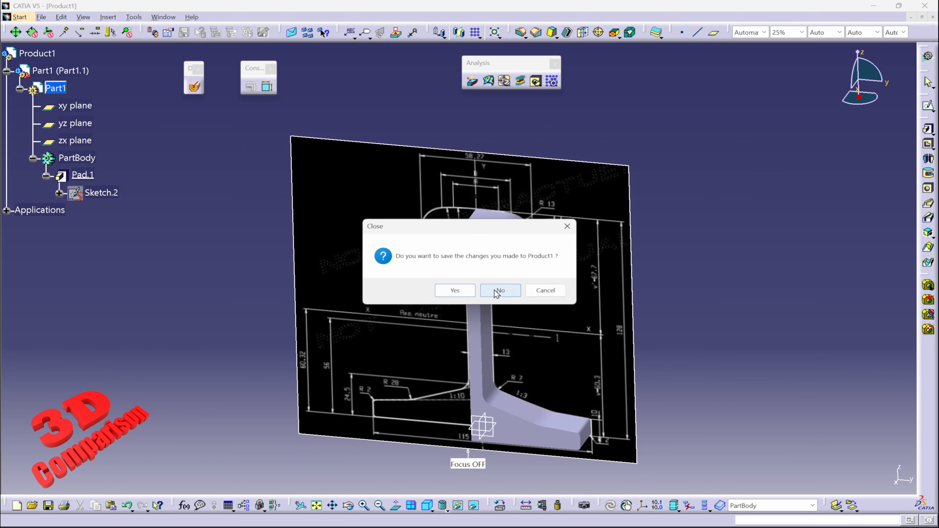
click(496, 292)
click(9, 17)
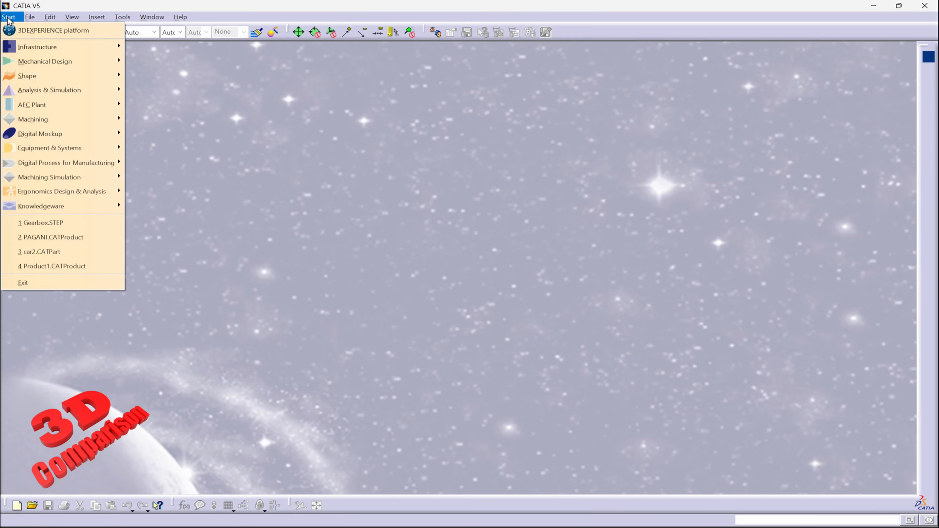
mouse_move(107, 75)
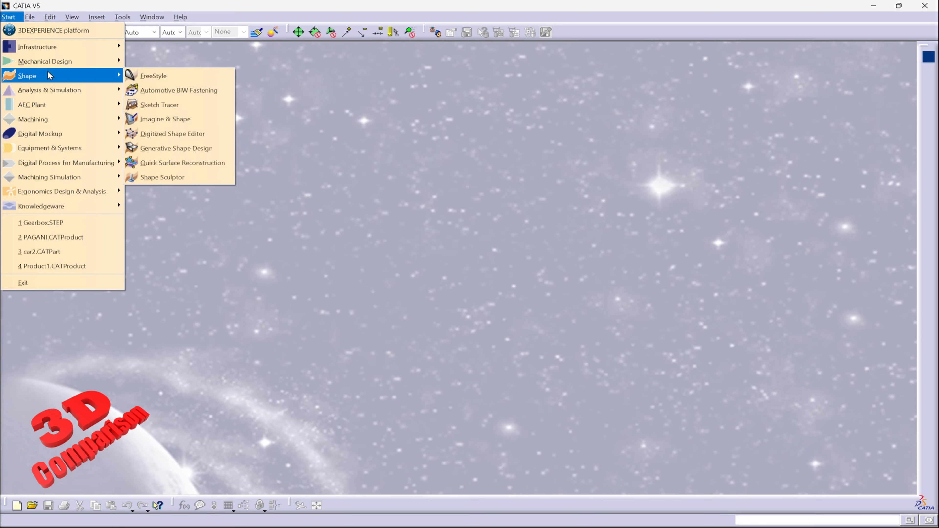
click(193, 106)
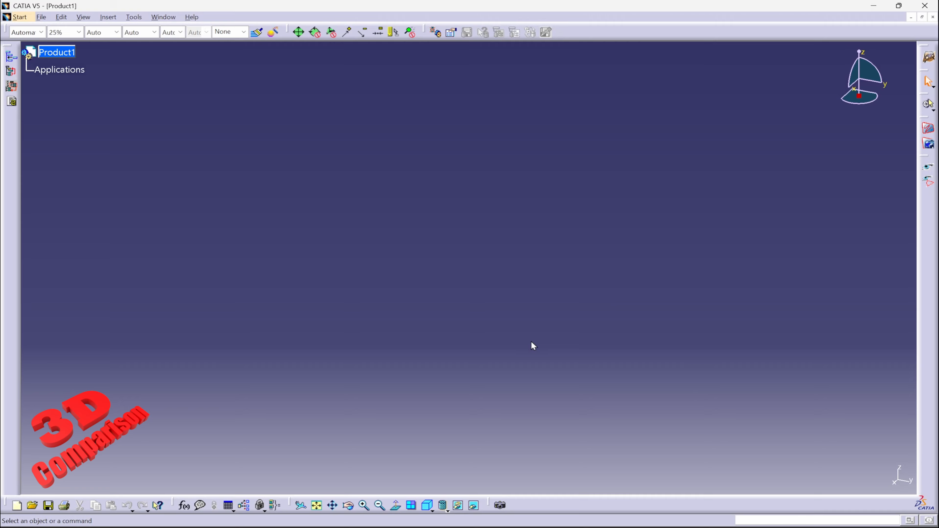
Step: Set the front view and import the rail profile drawing as an immersive sketch image
click(431, 509)
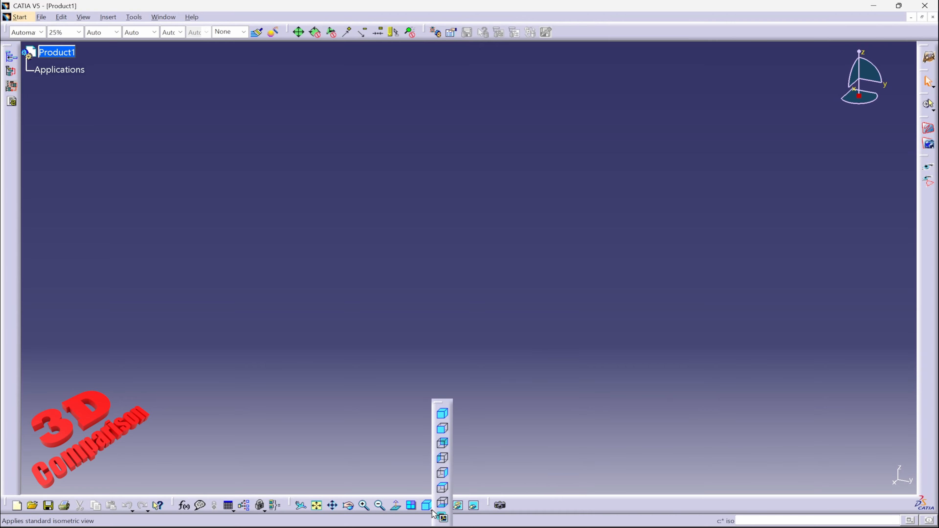
click(442, 428)
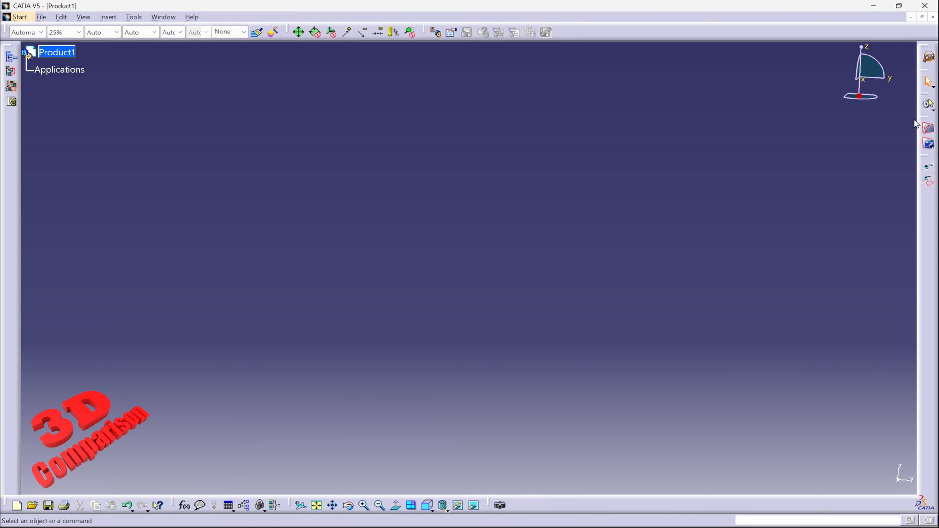
click(928, 128)
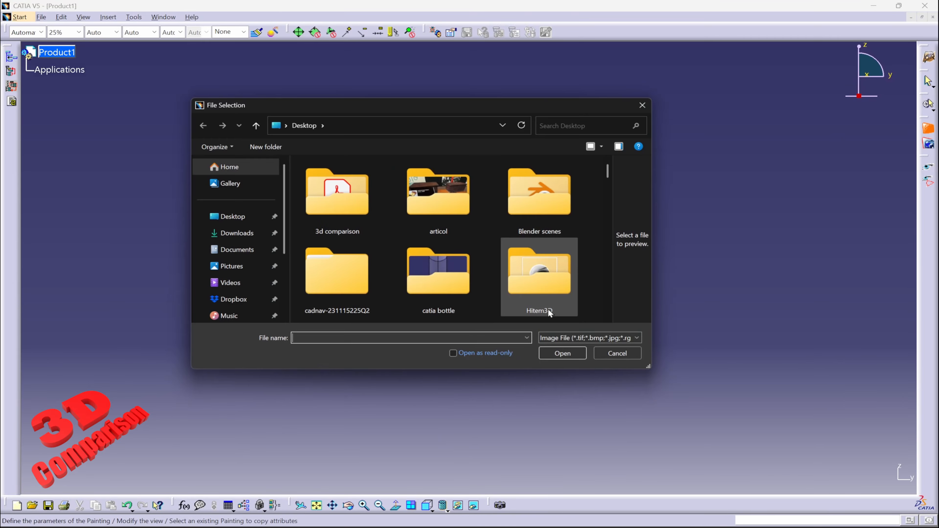
click(548, 308)
click(562, 354)
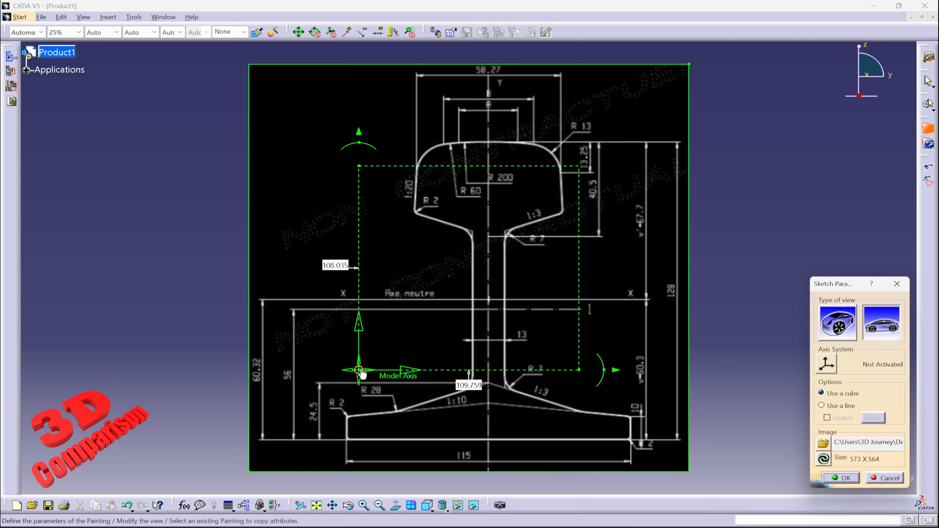
Step: Calibrate the image with the axis origin at the rail base's midpoint and the distance to the base's right corner set to 57.5 mm
mouse_move(360, 373)
mouse_down()
mouse_move(384, 438)
mouse_move(344, 440)
mouse_move(488, 440)
mouse_up()
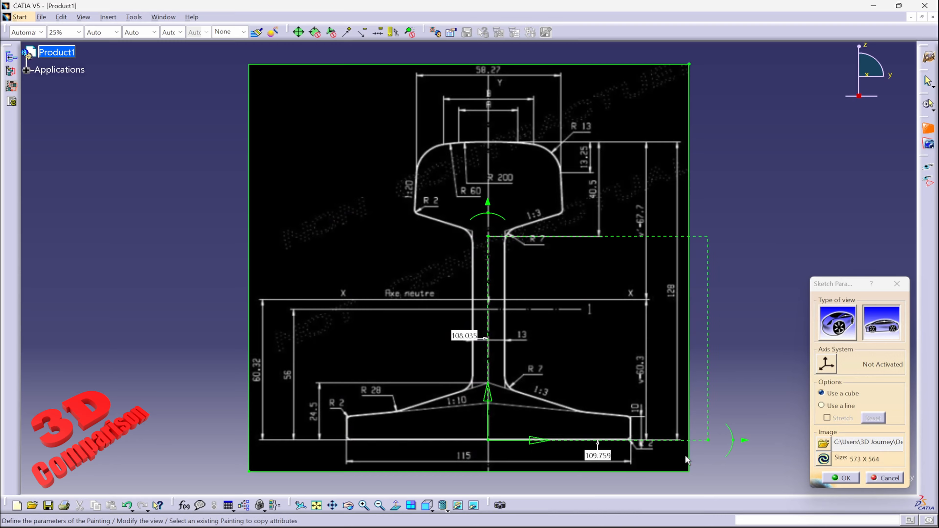
drag(707, 440, 632, 440)
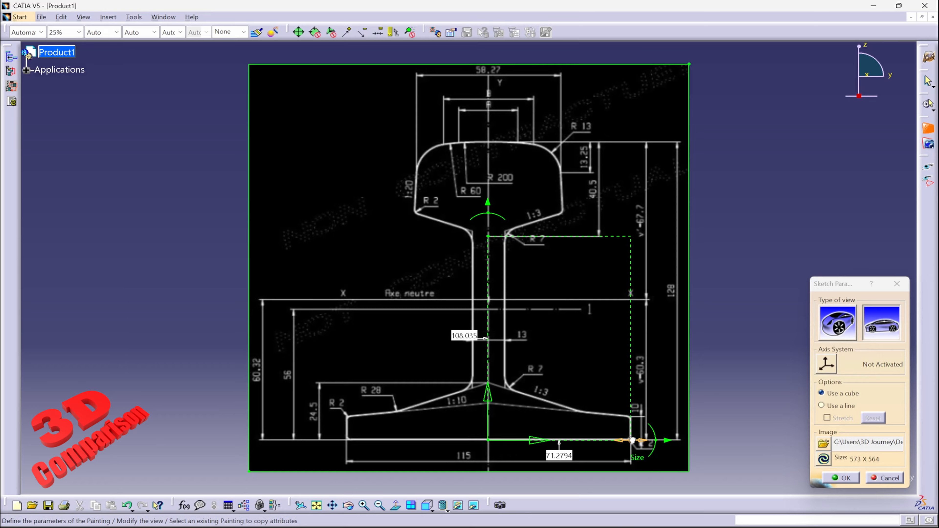
double_click(561, 459)
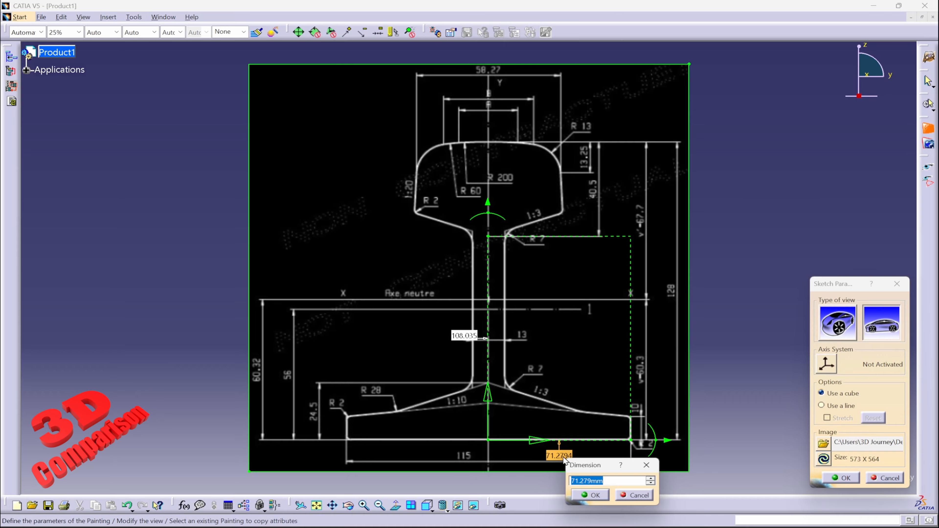
text(57.5)
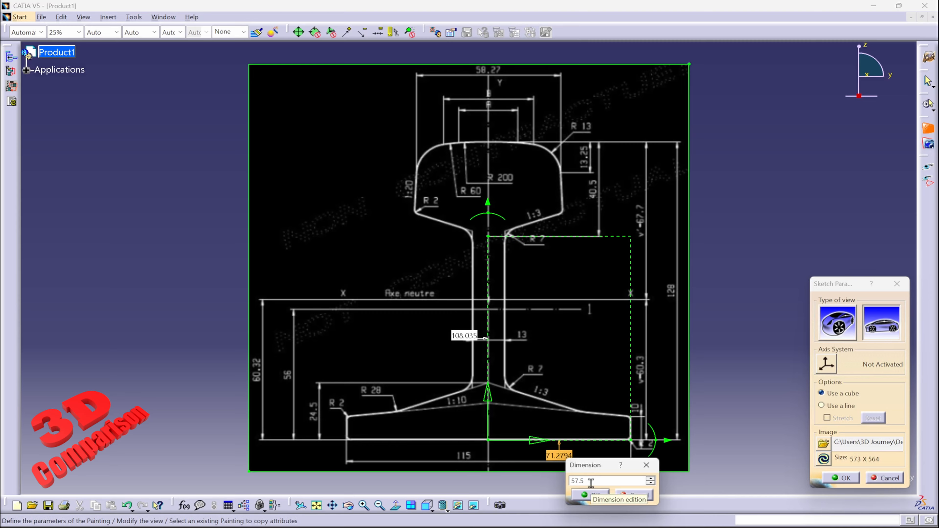
click(593, 496)
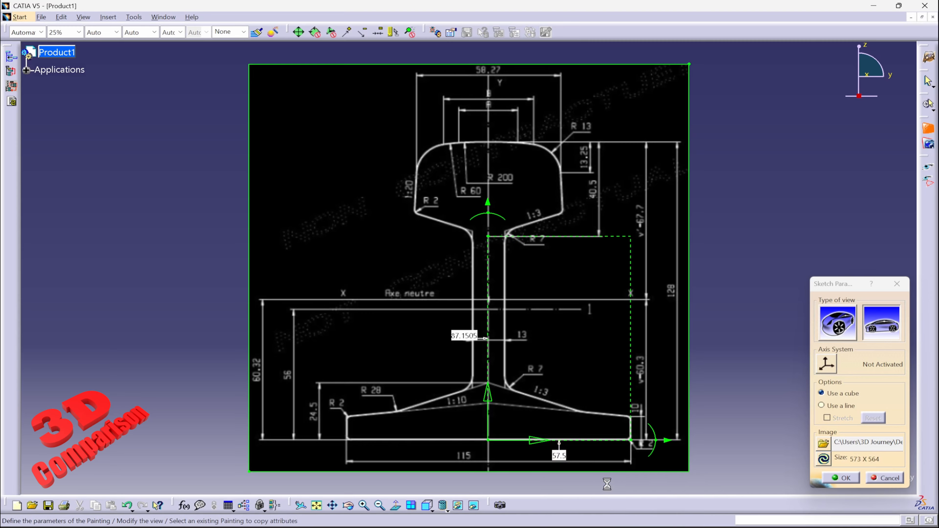
click(488, 236)
click(824, 477)
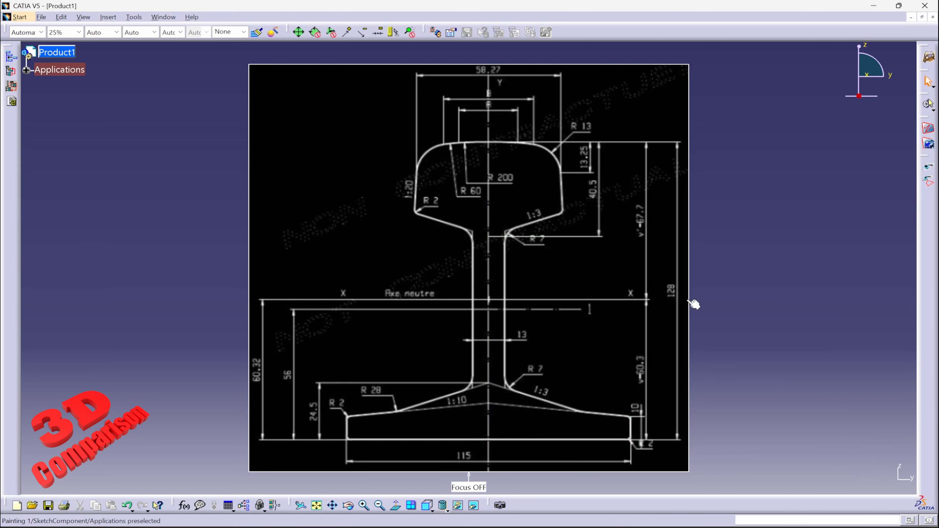
Step: Insert a new part into Product1 and activate it for editing in Part Design
mouse_move(598, 266)
middle_down()
mouse_move(598, 284)
mouse_move(478, 283)
mouse_move(373, 235)
middle_up()
click(59, 55)
click(108, 17)
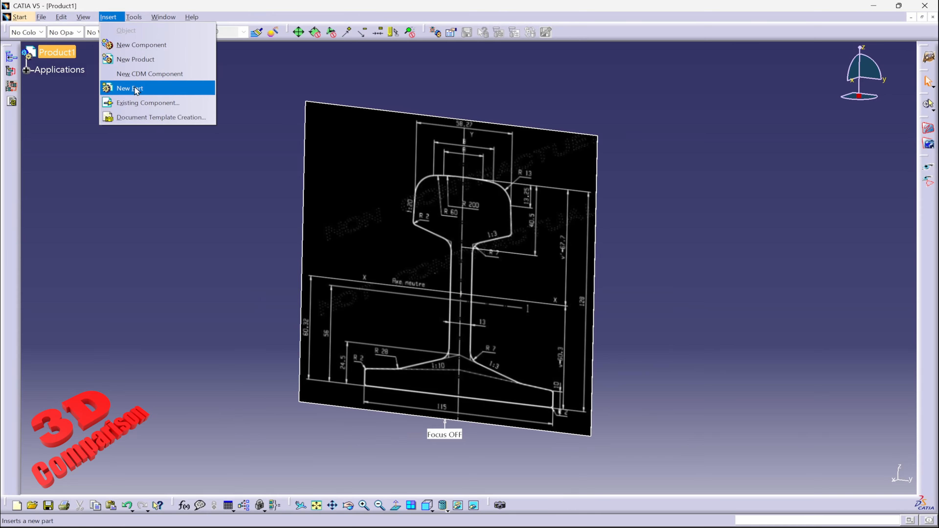
click(126, 88)
click(26, 70)
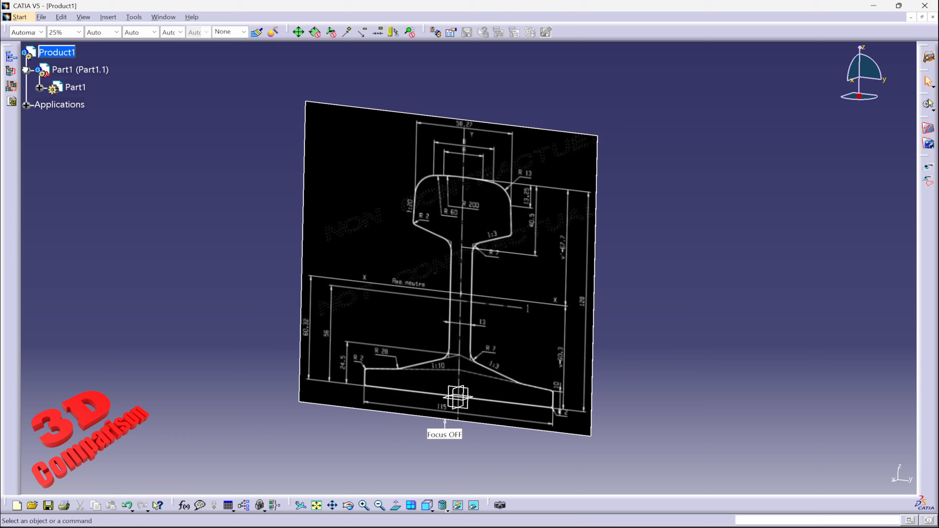
double_click(72, 86)
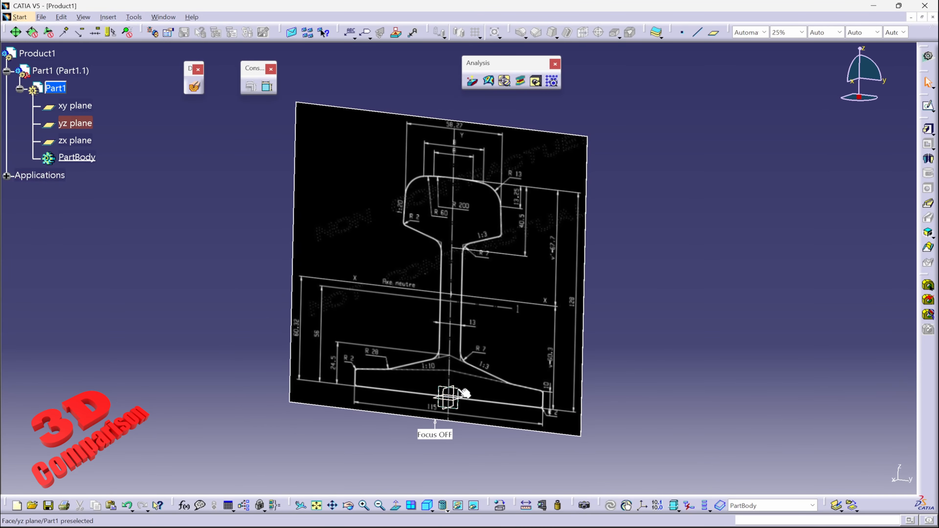
Step: Start a sketch on the yz plane and draw a vertical axis from the origin to just above the image
click(458, 391)
click(924, 110)
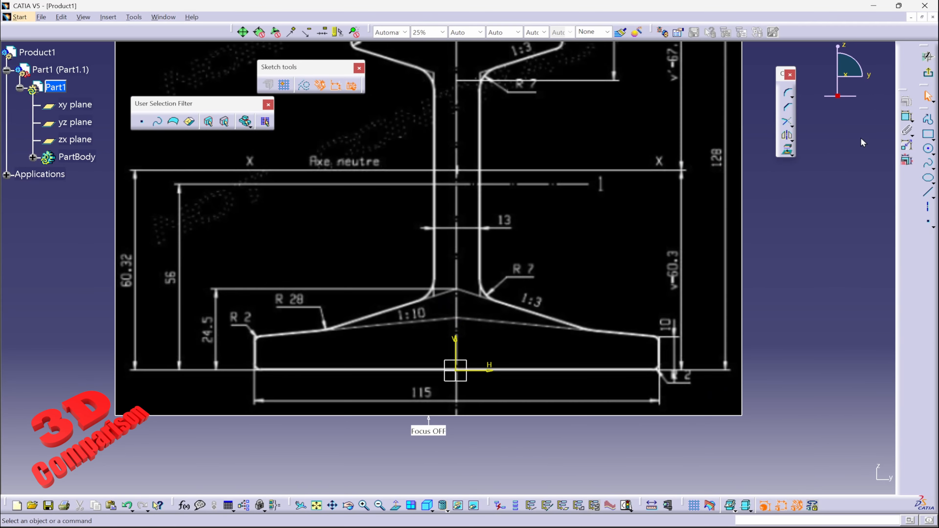
click(928, 206)
click(461, 373)
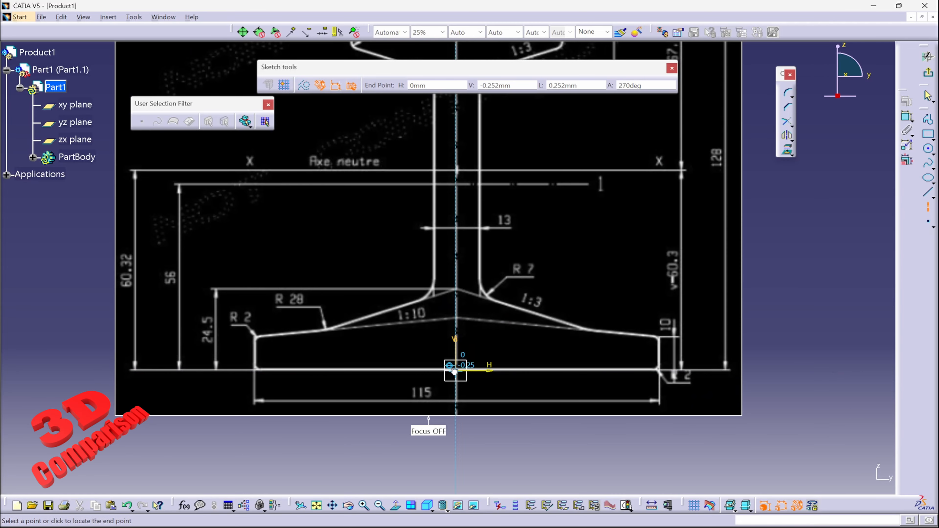
middle_drag(499, 163, 494, 281)
middle_drag(451, 148, 455, 196)
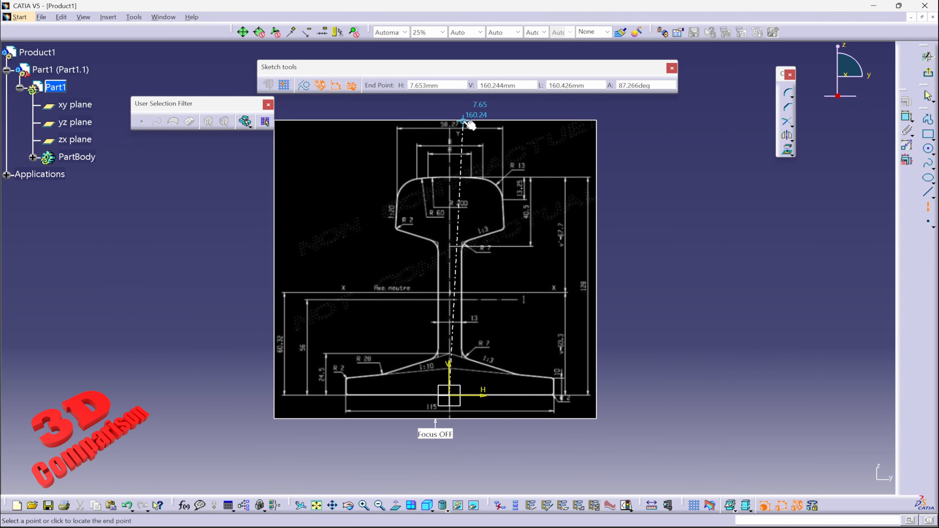
click(449, 101)
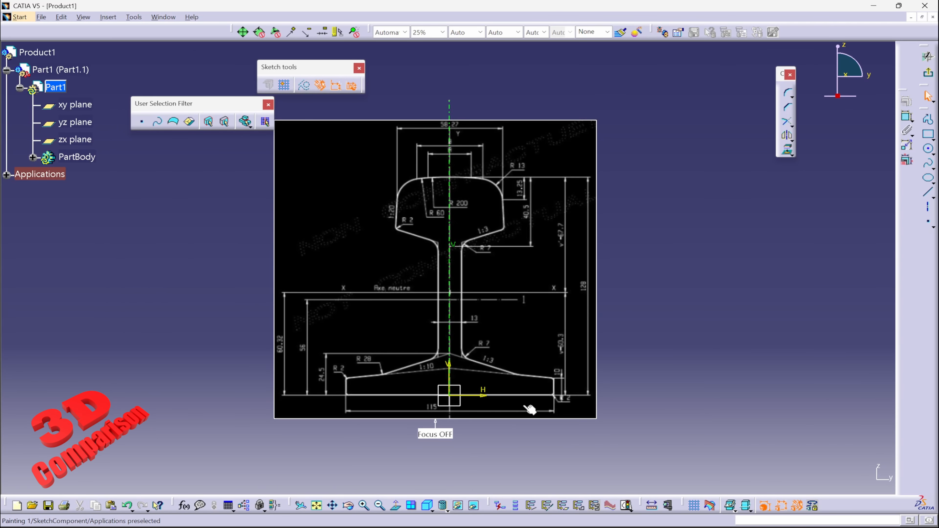
Step: Draw the rail's bottom line from the origin to the foot's lower right corner, about 57 mm long
middle_drag(529, 409, 704, 263)
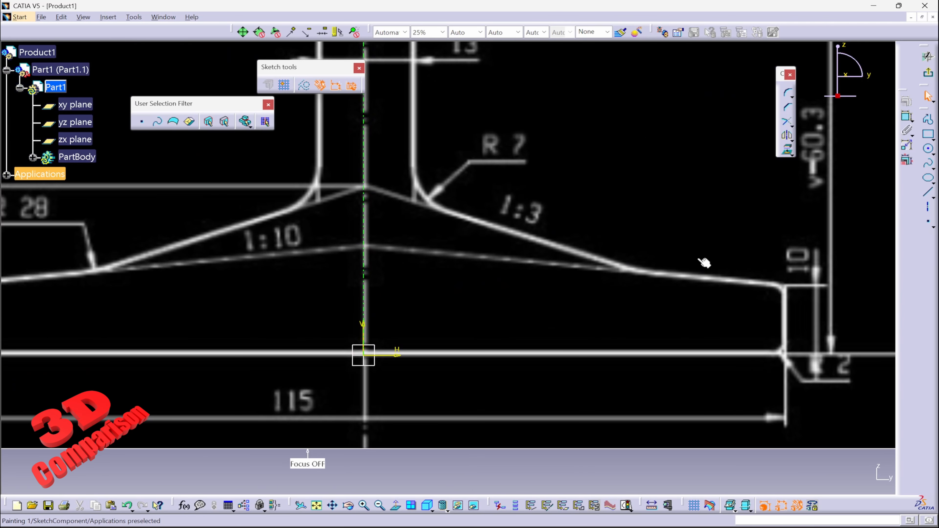
click(928, 194)
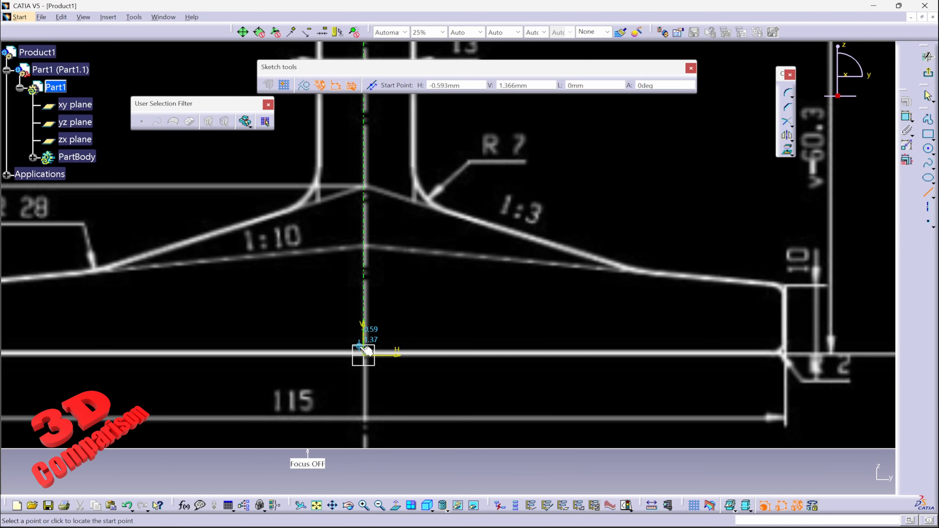
click(364, 354)
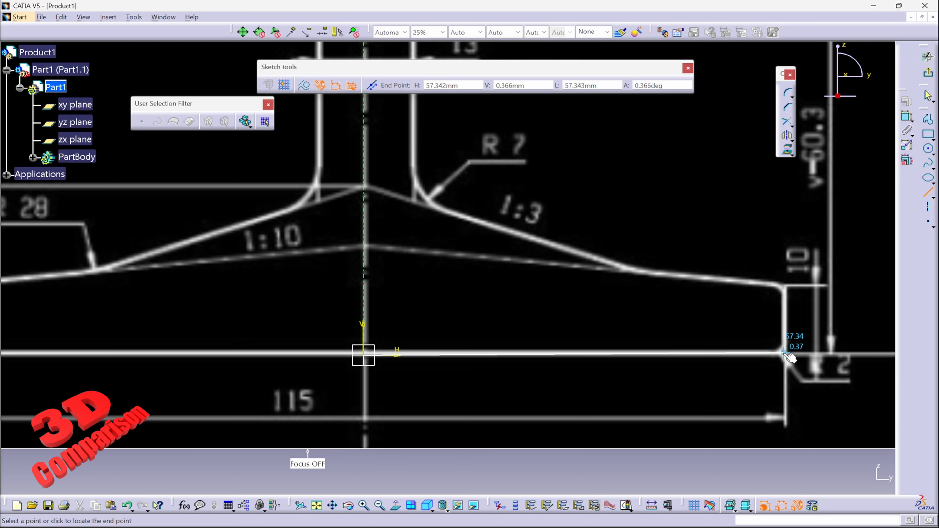
click(783, 353)
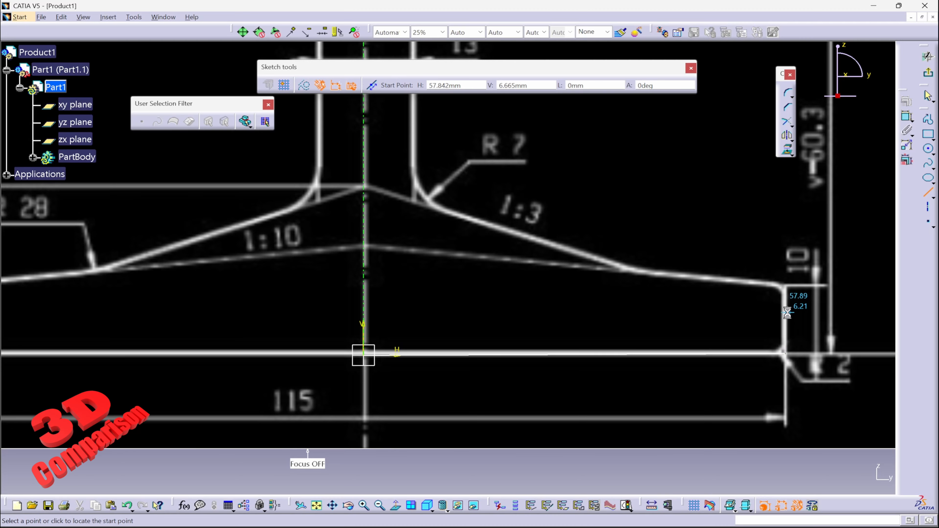
Step: Trace the foot's upper right surface with two connected lines from its outer corner through the slope break to the web's base
click(783, 288)
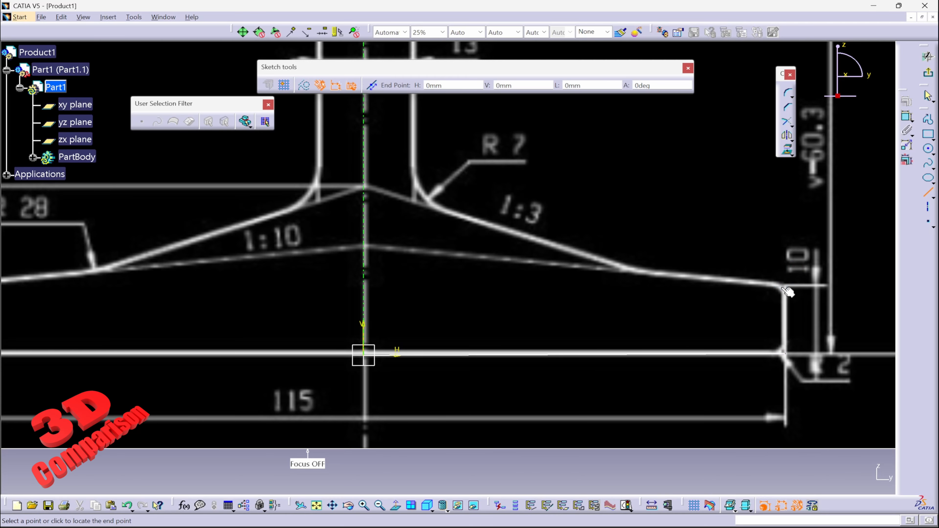
click(628, 269)
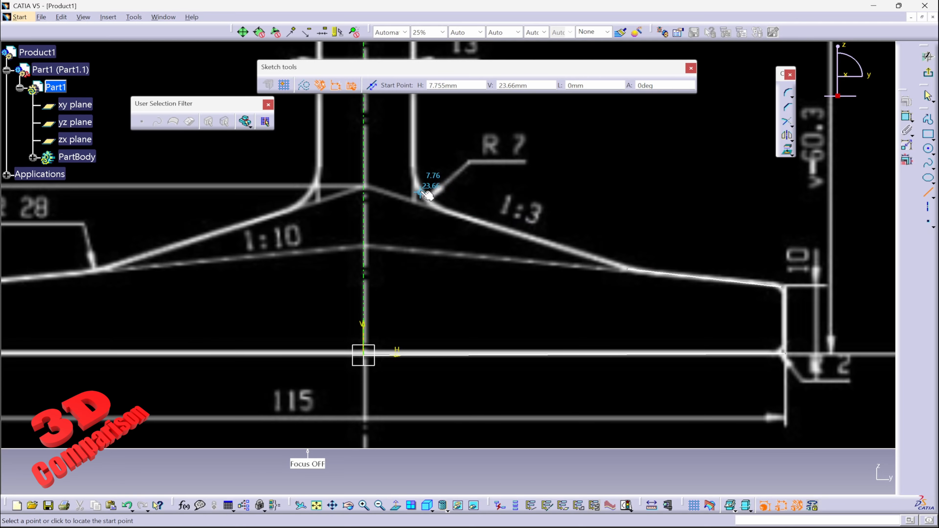
click(420, 192)
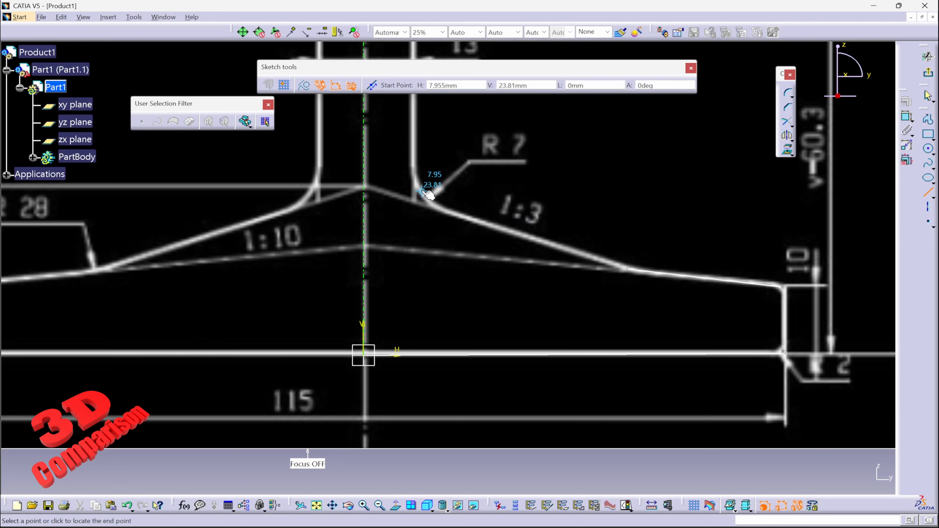
click(627, 270)
key(Escape)
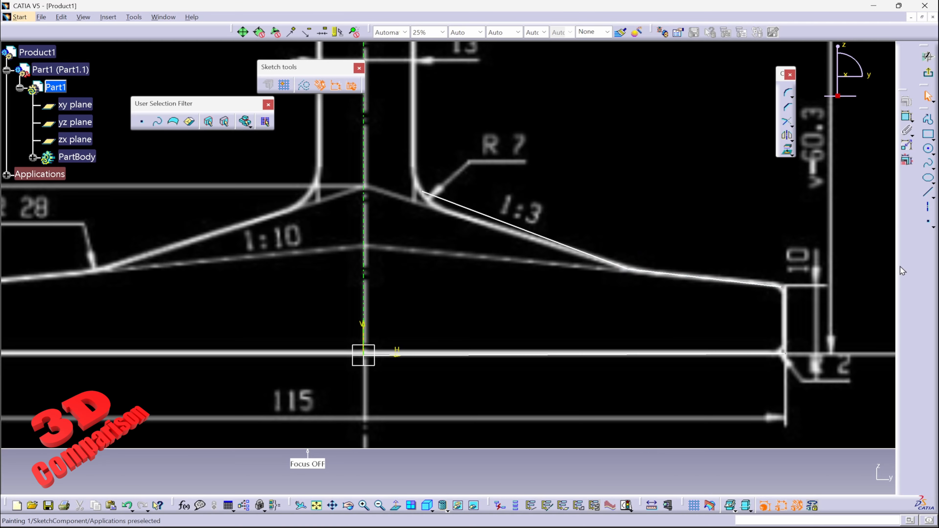
Step: Draw the foot's right end edge and move the inner end of the 1:3 slope line onto the traced profile at the web
click(927, 192)
click(781, 286)
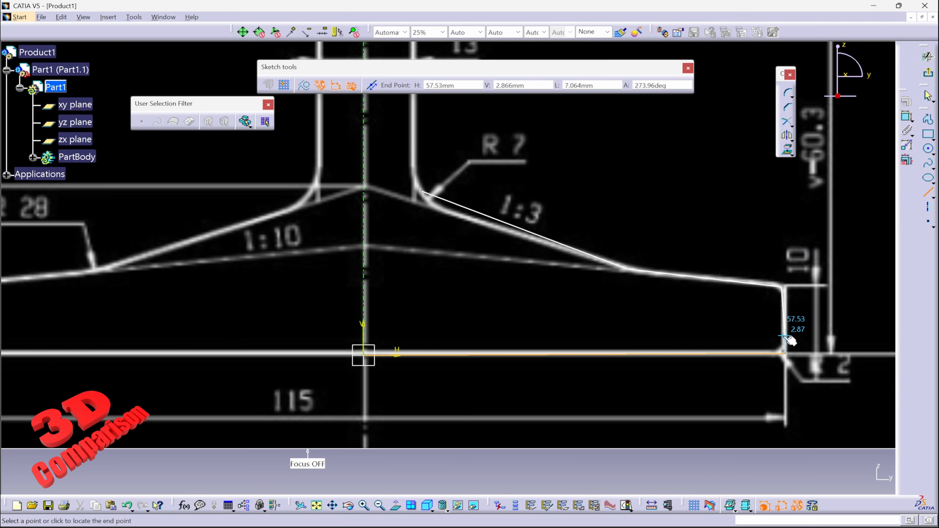
click(783, 352)
mouse_move(626, 265)
middle_down()
mouse_move(624, 277)
mouse_move(621, 259)
middle_up()
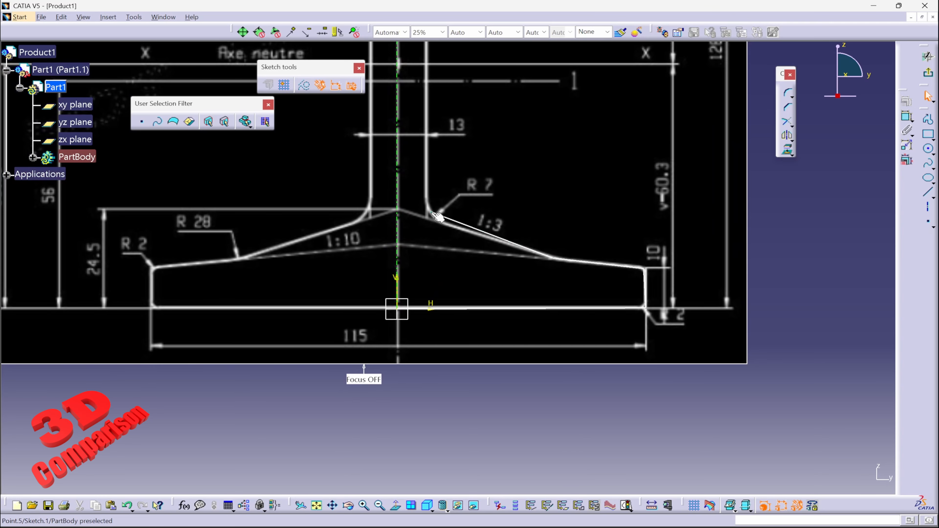
drag(431, 212, 428, 220)
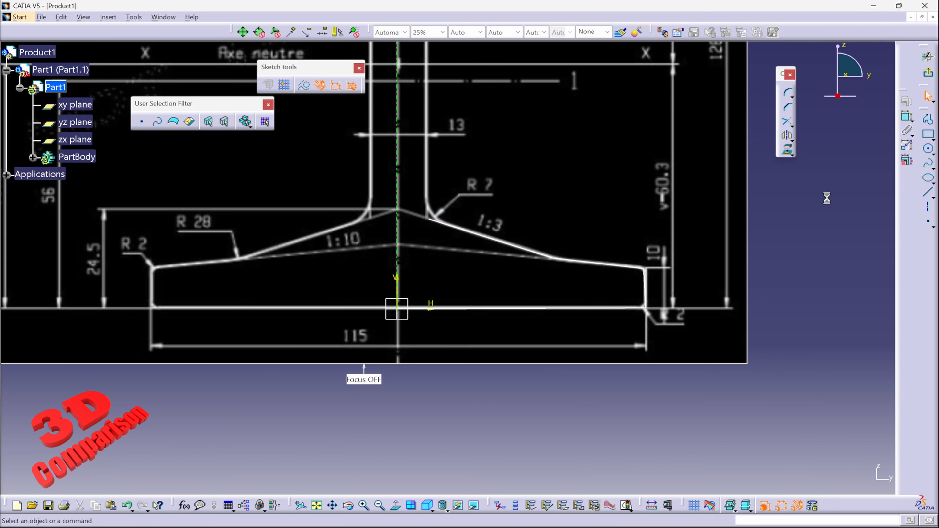
Step: Draw the web's right side line from the inner end of the foot's 1:3 slope up to the head fillet, about 65 mm long
click(929, 196)
click(429, 218)
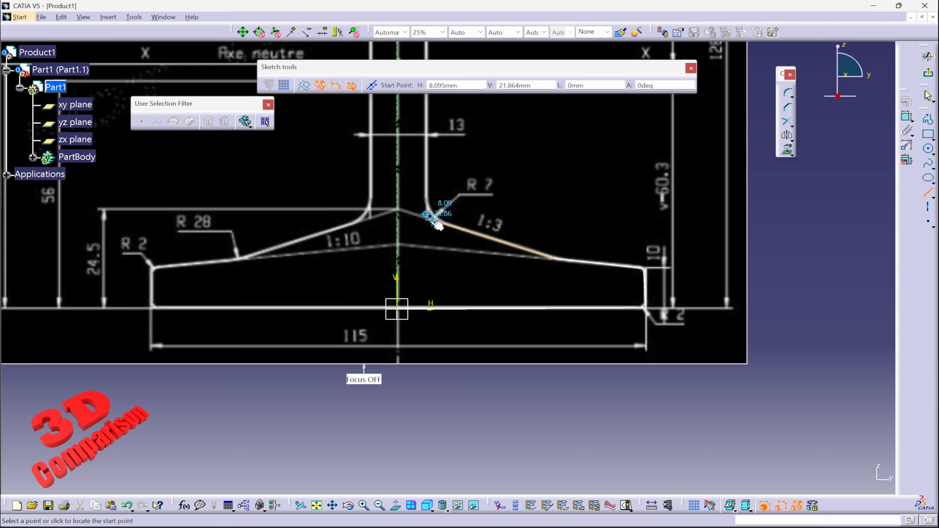
middle_drag(487, 141, 506, 355)
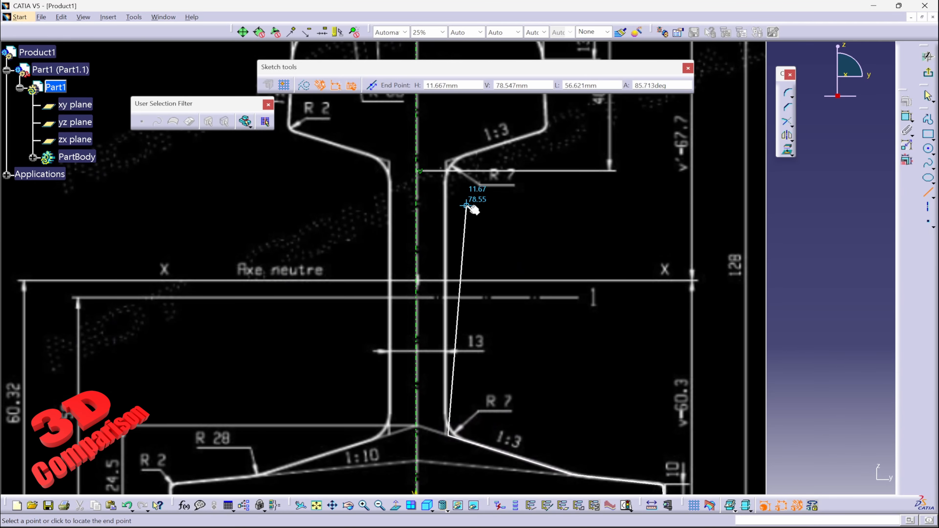
click(448, 170)
middle_drag(547, 365, 550, 253)
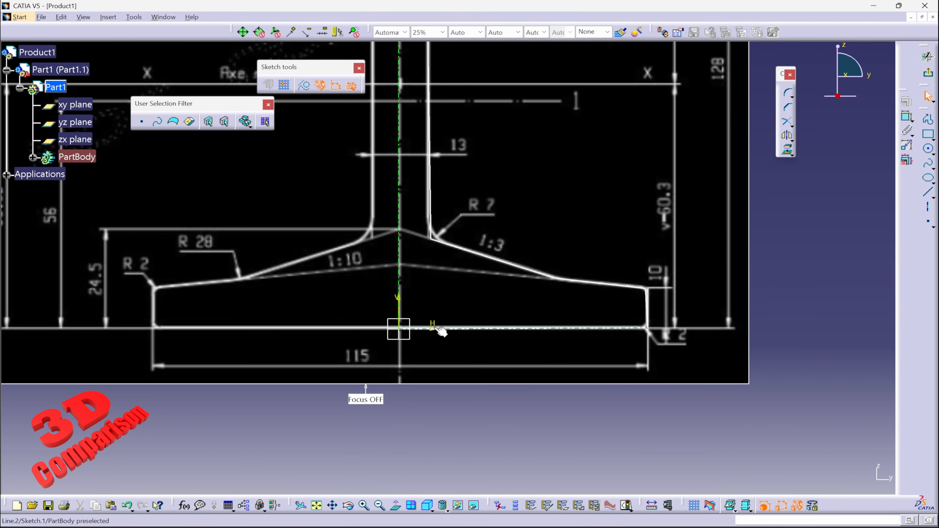
Step: Dimension the foot's right end edge in the vertical measure direction and set its height to 10 mm
click(906, 117)
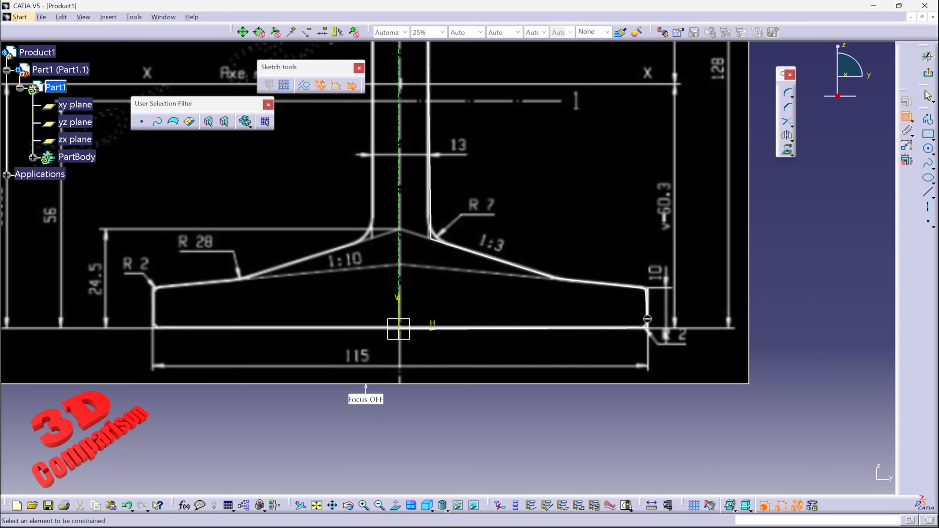
click(647, 306)
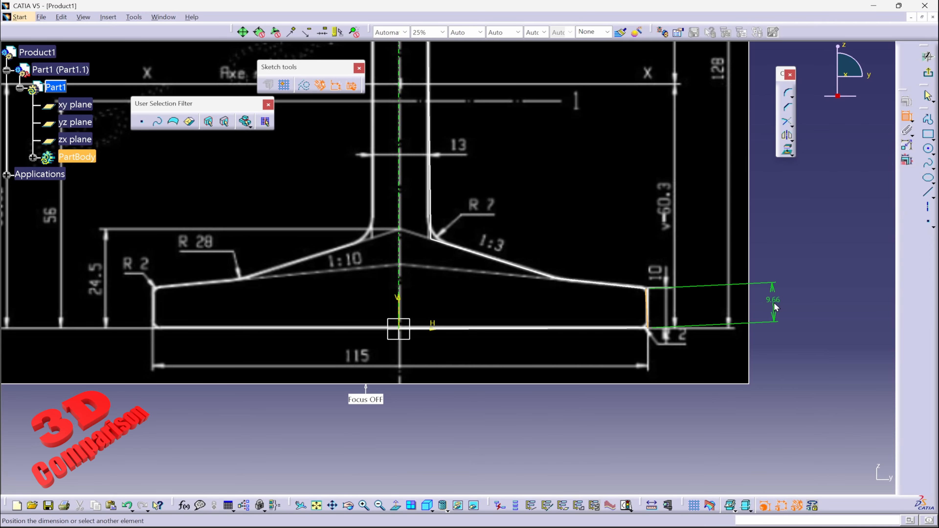
right_click(775, 303)
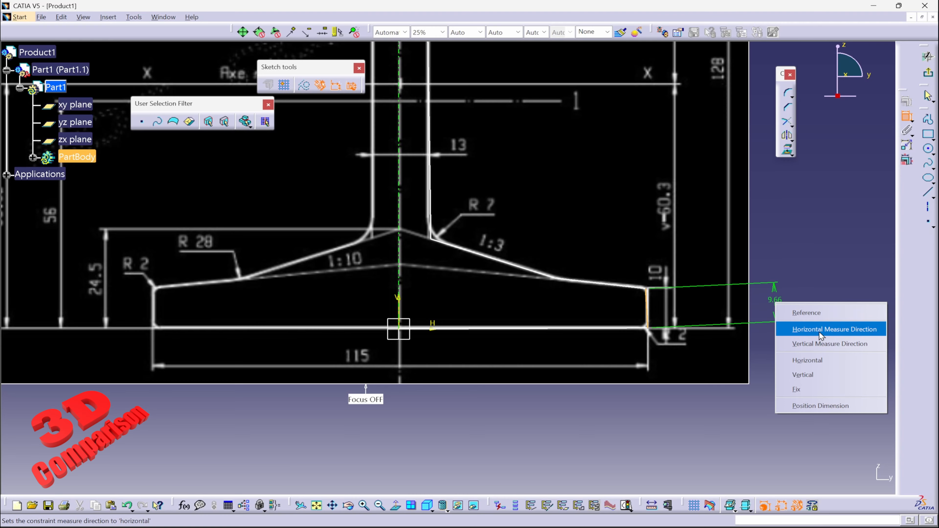
click(821, 343)
click(815, 309)
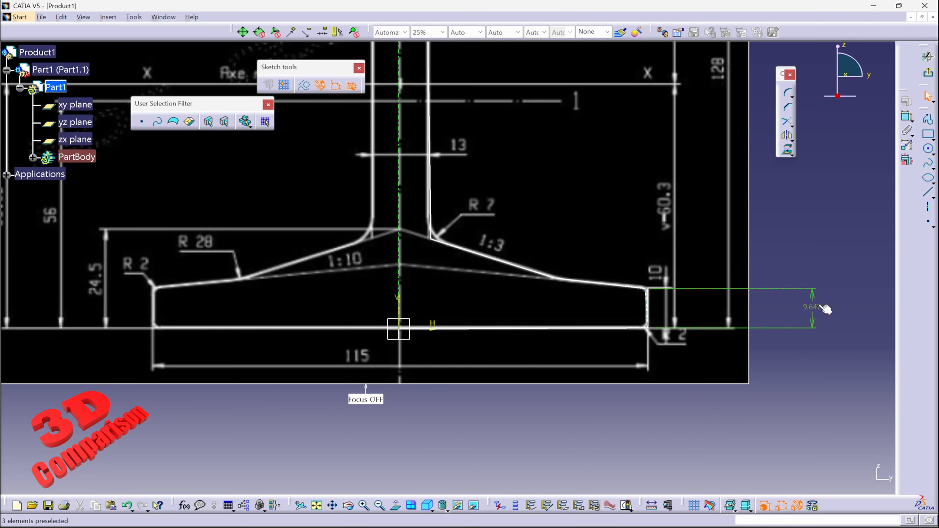
double_click(819, 307)
text(10)
key(Return)
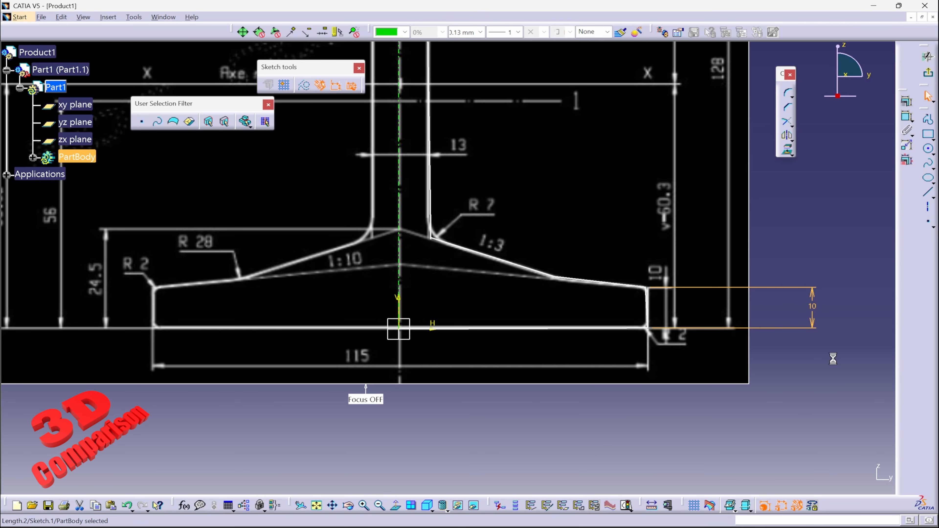
Step: Round the foot's lower right corner with a 2 mm radius, accepting conversion of the edge's length into a distance
click(789, 96)
click(638, 322)
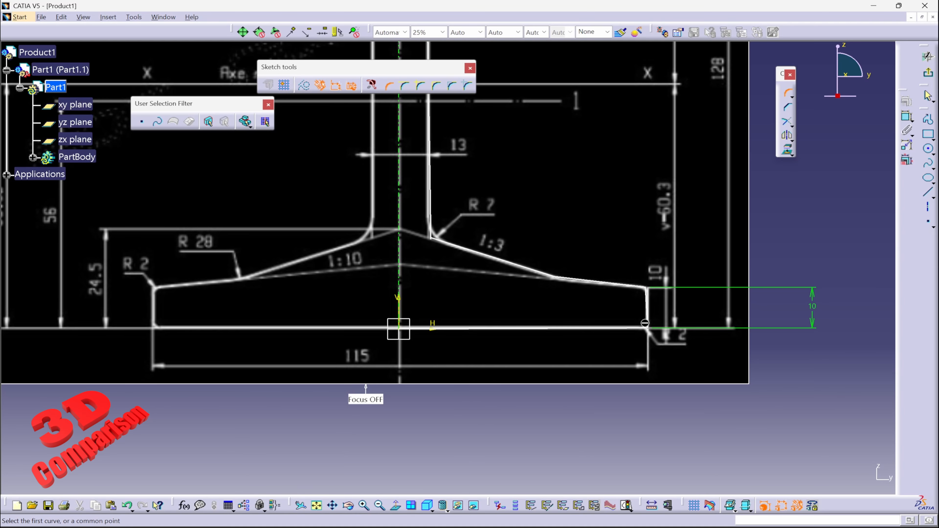
click(639, 326)
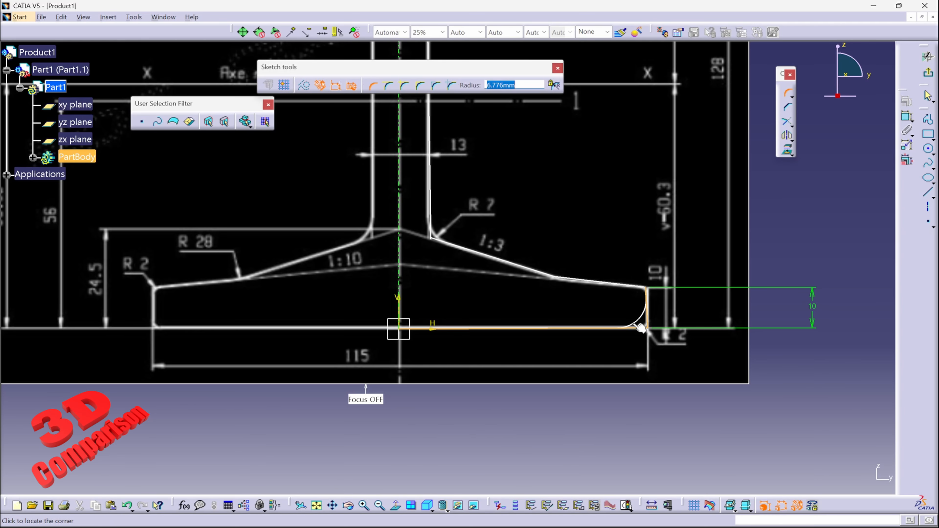
text(2)
key(Return)
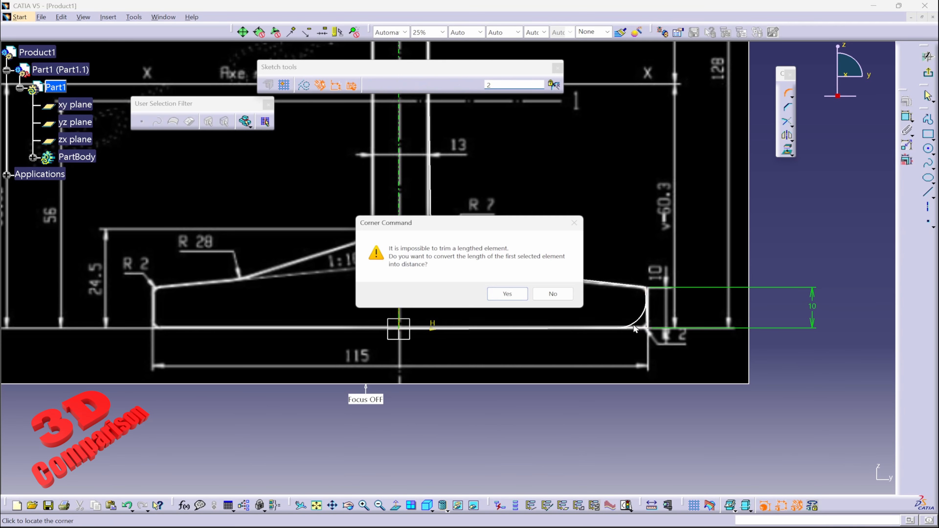
key(Return)
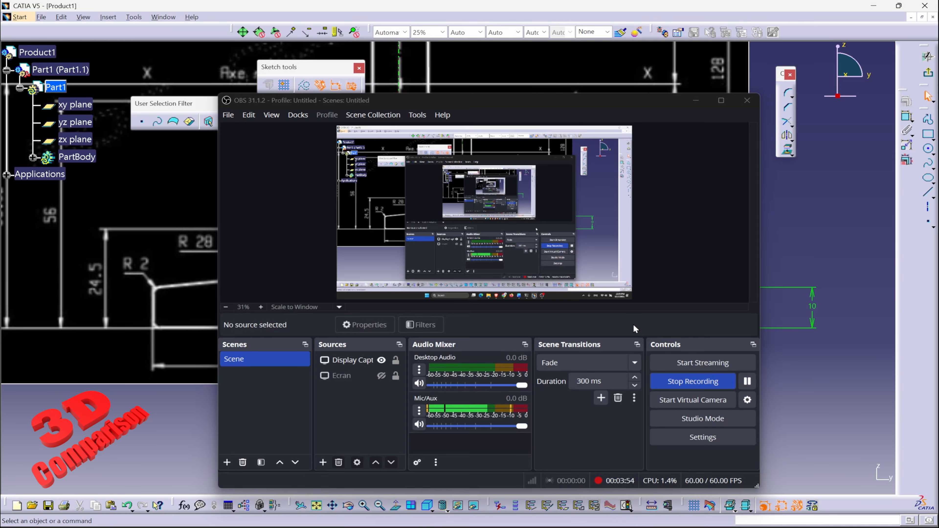
click(831, 392)
Step: Round the foot's upper right corner with a 2 mm radius
mouse_move(665, 347)
middle_down()
mouse_move(518, 305)
mouse_move(603, 335)
mouse_move(535, 303)
middle_up()
click(787, 93)
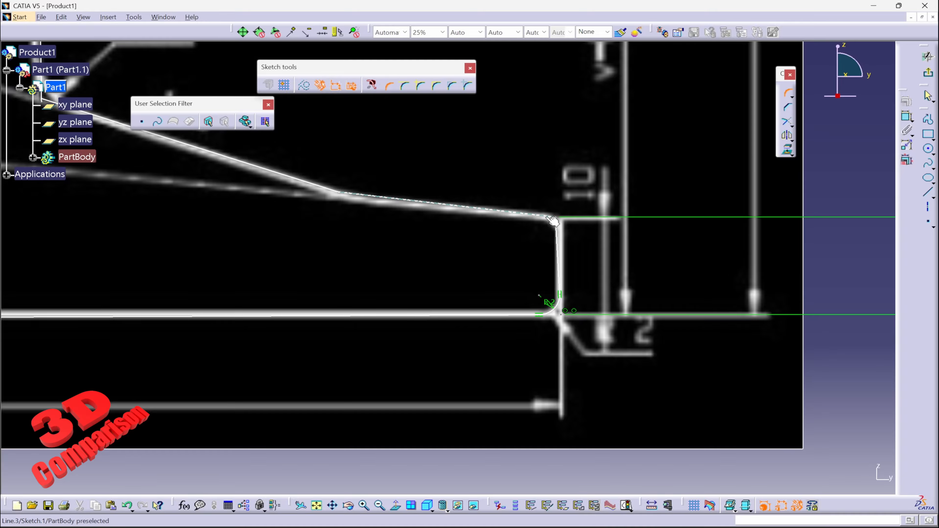
click(553, 226)
click(553, 228)
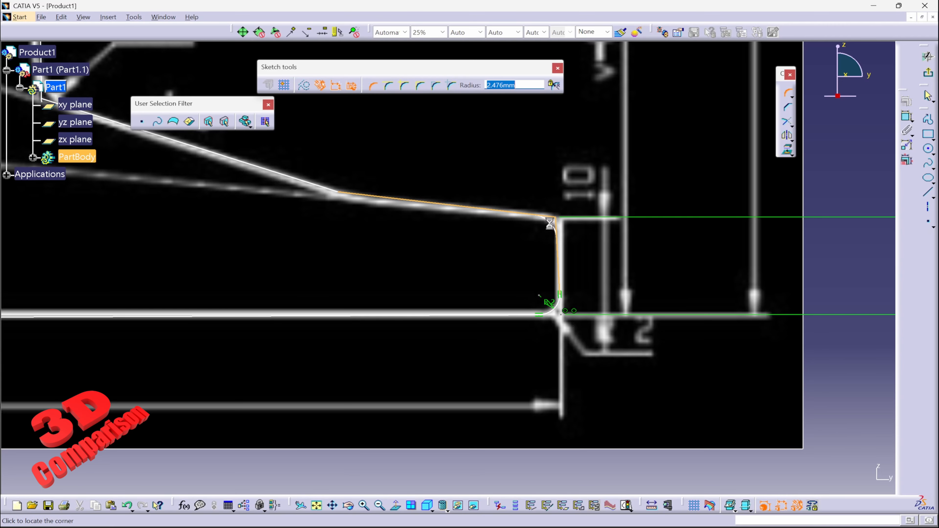
text(2)
key(Return)
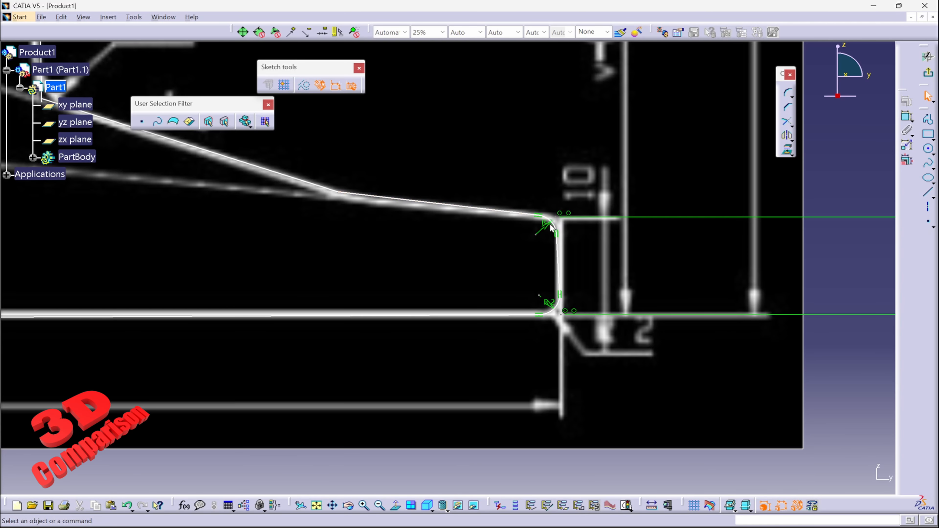
Step: Round the slope break between the two upper surface lines of the foot's right half with a 28 mm radius
mouse_move(326, 244)
middle_down()
mouse_move(500, 224)
mouse_move(384, 260)
middle_up()
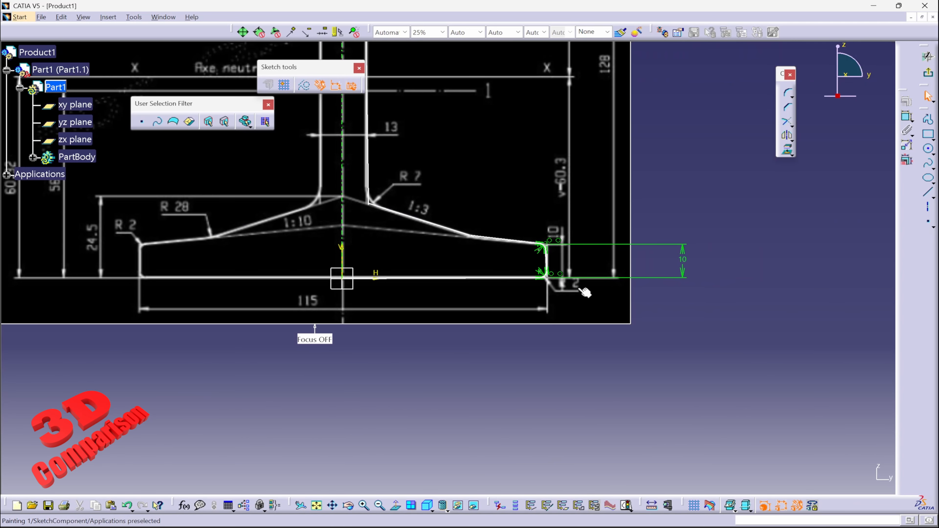
mouse_move(429, 257)
middle_down()
mouse_move(528, 280)
mouse_move(524, 258)
middle_up()
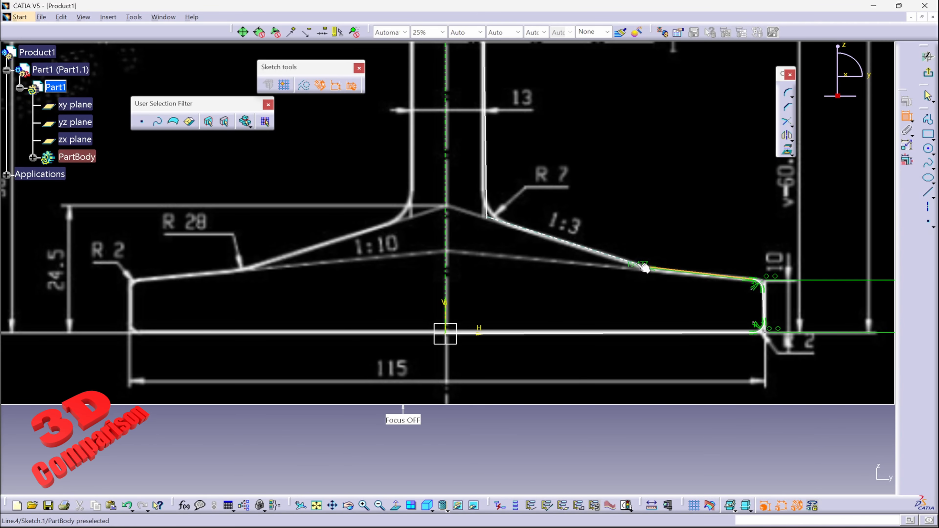
click(658, 272)
key(Escape)
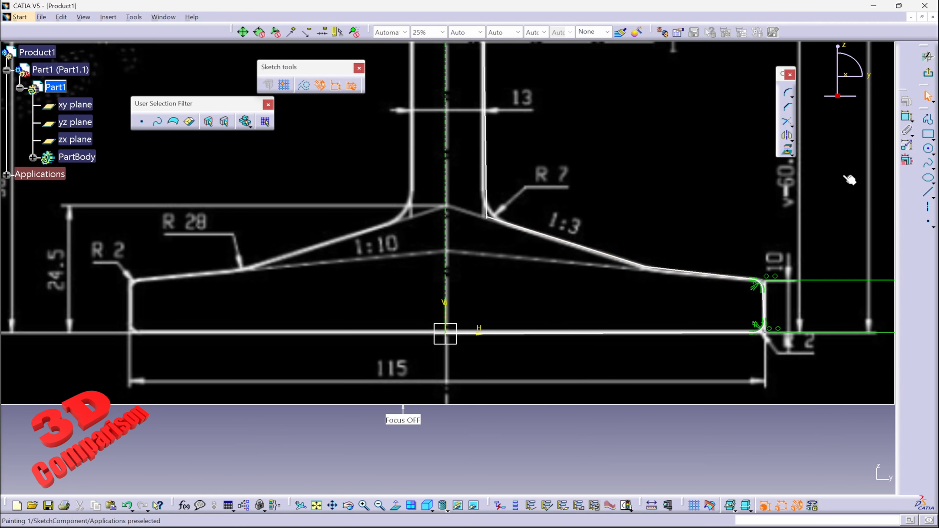
click(788, 93)
click(656, 267)
click(645, 263)
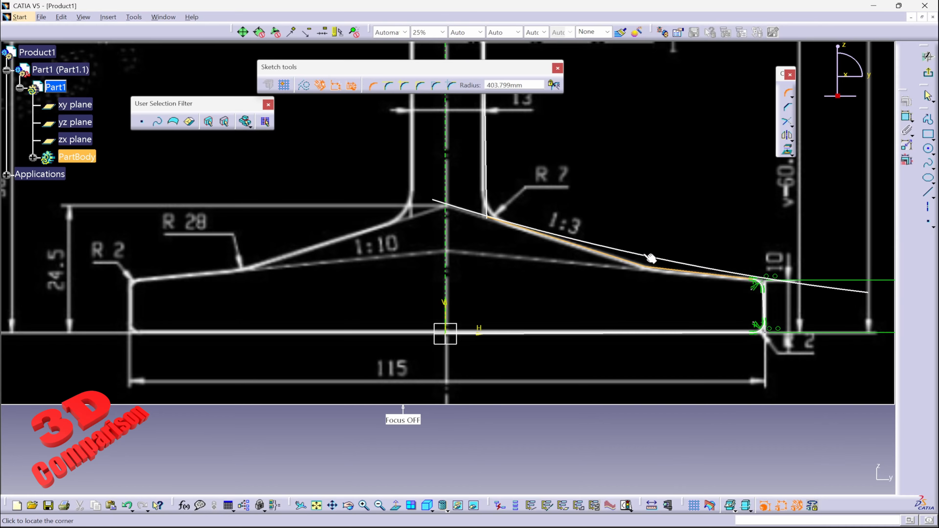
click(644, 259)
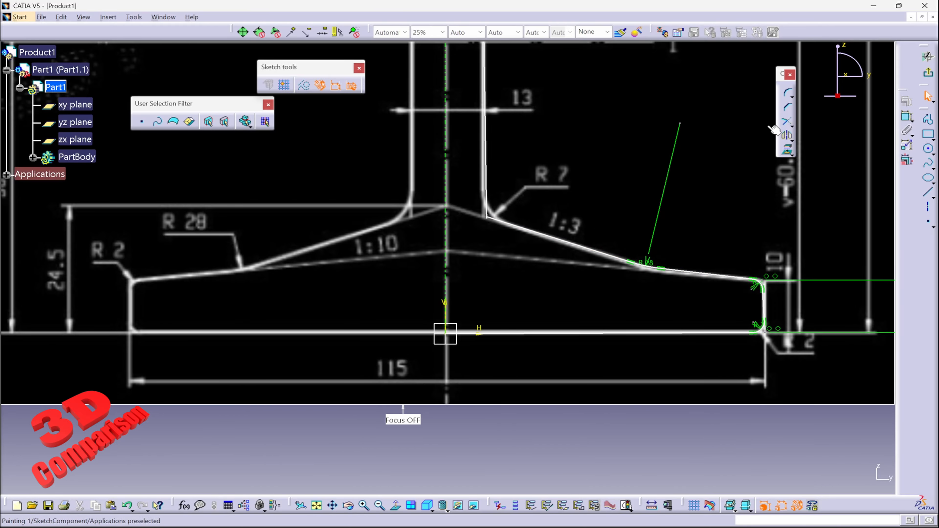
Step: Constrain the lower endpoint of the web line and the inner endpoint of the foot's 1:3 slope line to be coincident
click(493, 209)
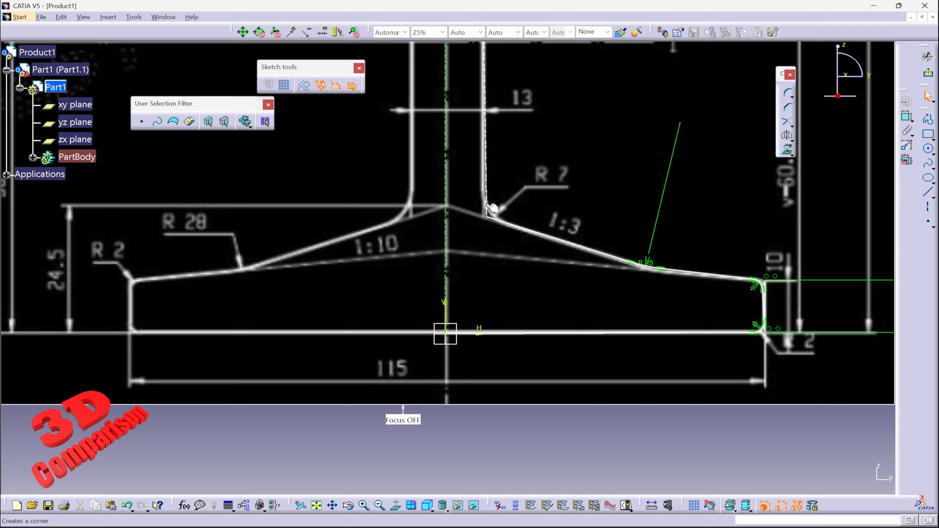
click(502, 215)
middle_drag(523, 227, 501, 193)
drag(497, 328, 497, 309)
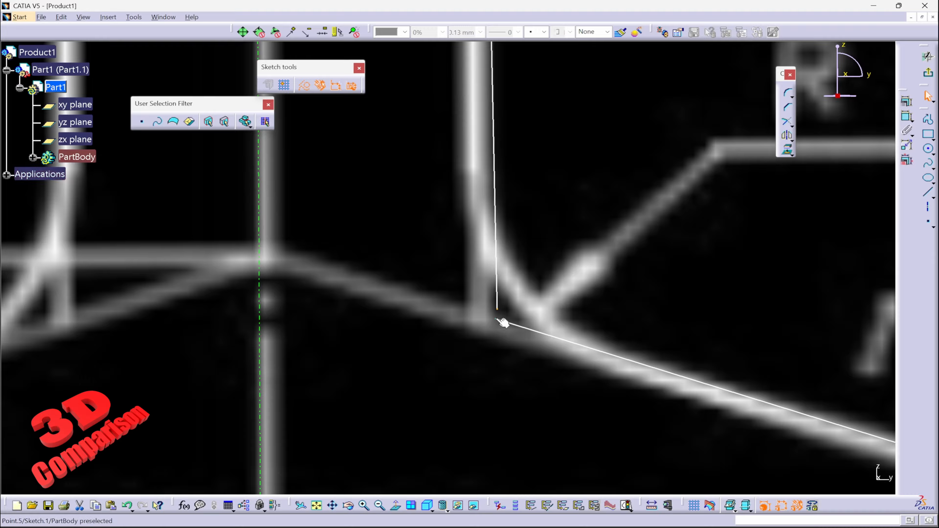
ctrl+click(496, 319)
click(907, 102)
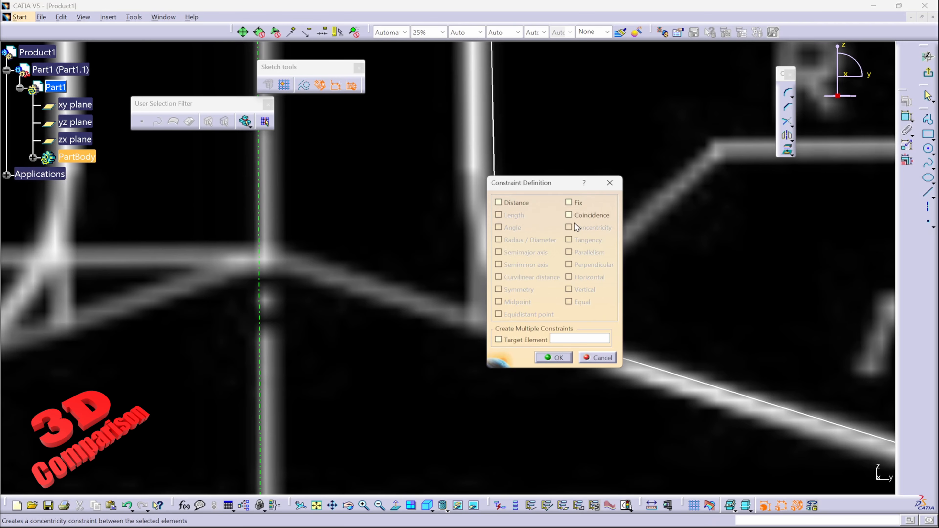
click(570, 215)
click(562, 357)
mouse_move(711, 298)
middle_down()
mouse_move(576, 260)
mouse_move(595, 295)
middle_up()
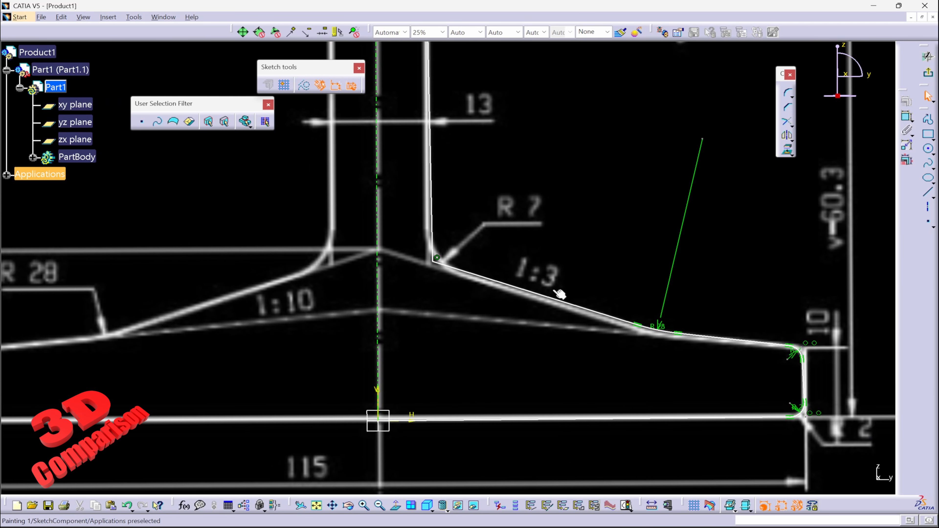
Step: Round the corner between the web line and the foot's 1:3 slope line with a 7 mm radius
click(787, 93)
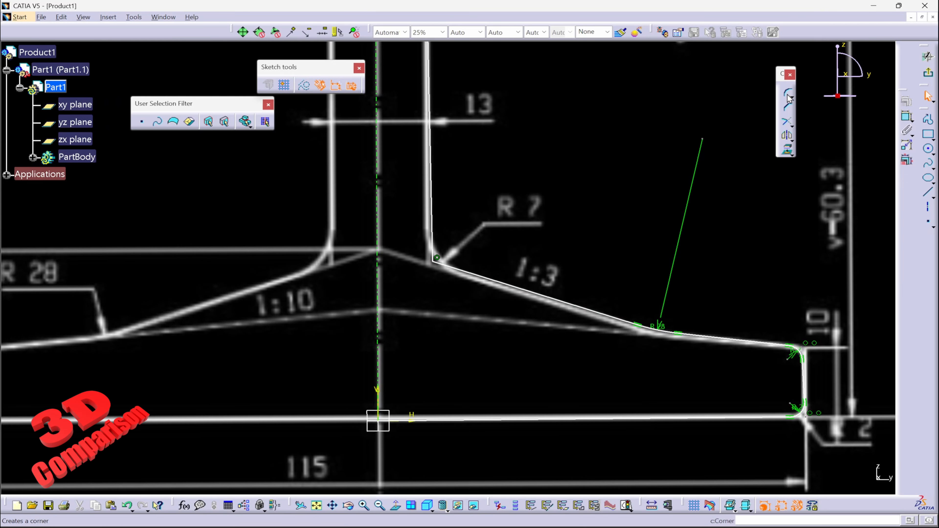
click(437, 258)
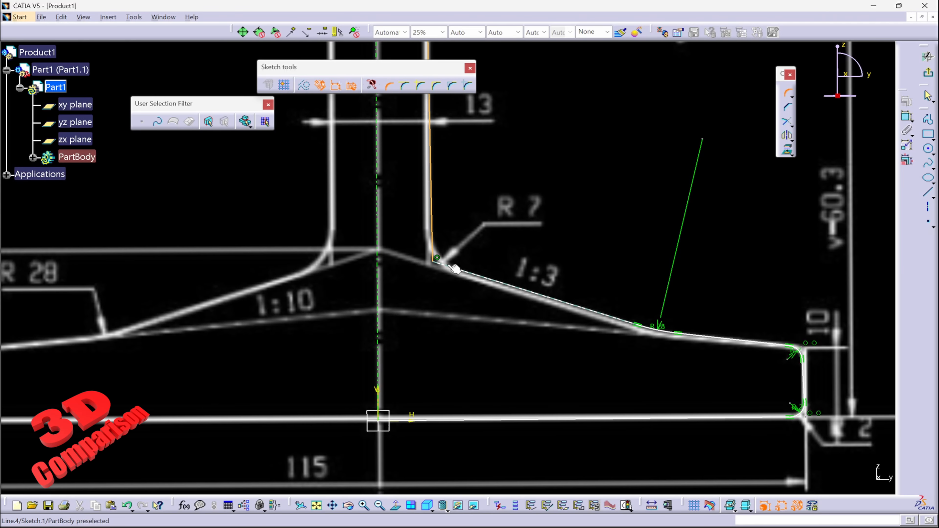
key(Tab)
text(7)
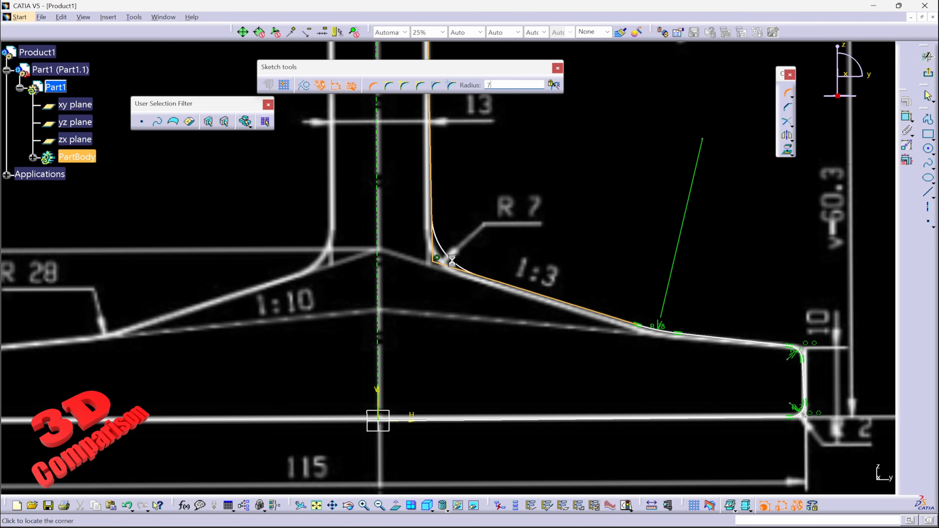
key(Return)
Step: Shift the lower part of the web line slightly towards the axis so the foot fillet matches the traced image
scroll(455, 288, up, 3)
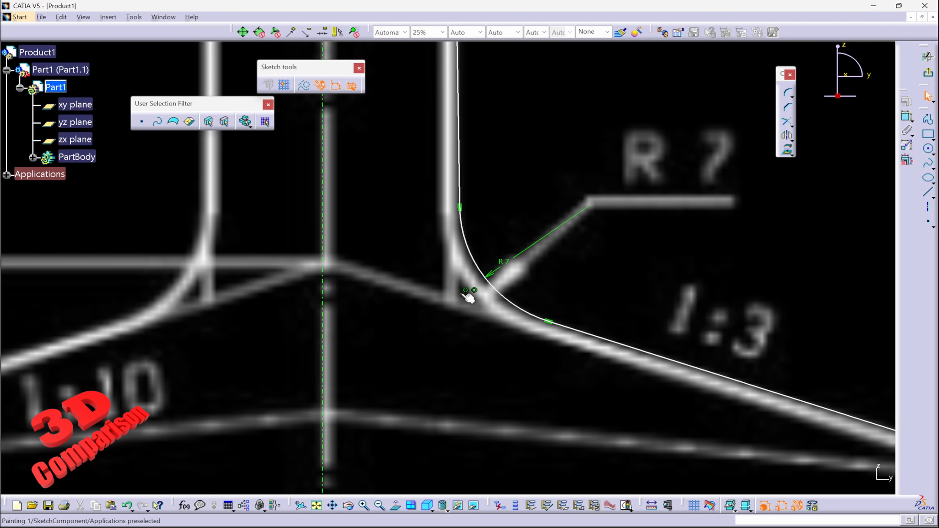
click(466, 294)
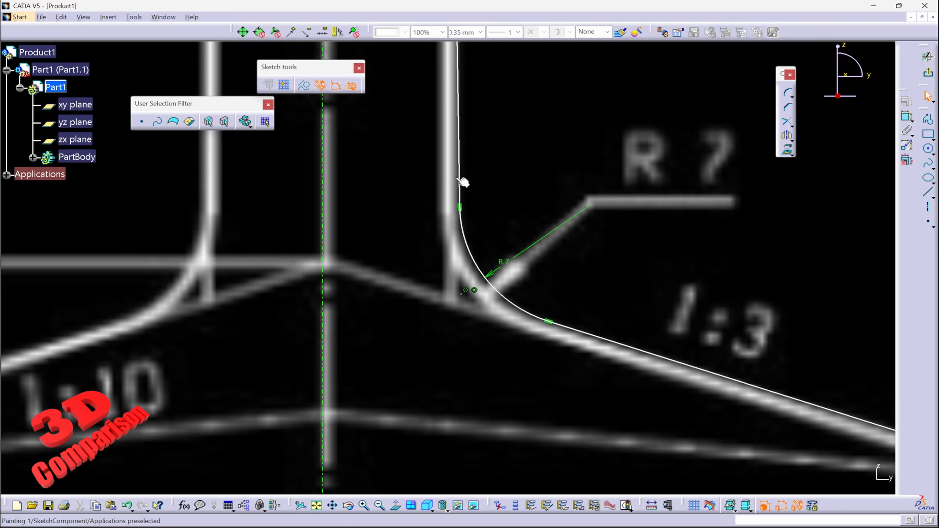
drag(461, 180, 455, 185)
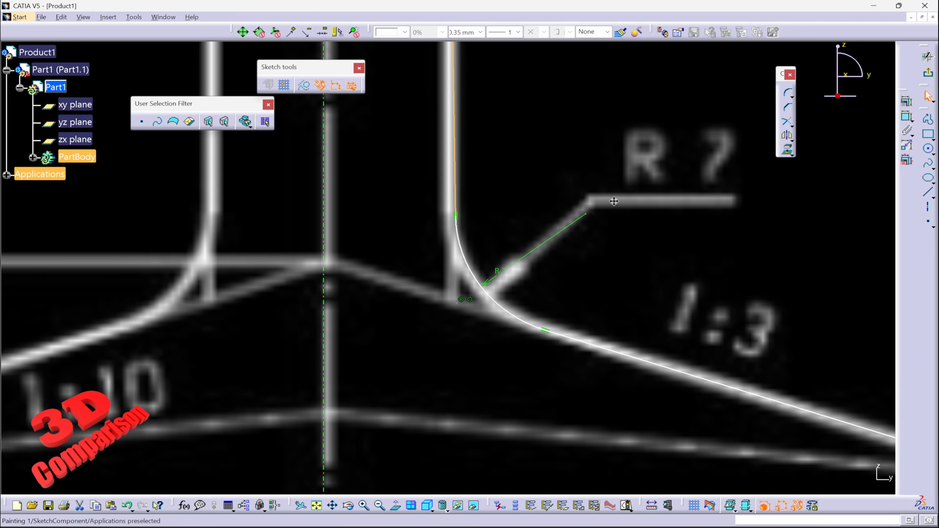
Step: Draw the head's 1:3 underside line from the web line's upper end to the head's lower right corner, near H 30 mm, V 97 mm
middle_drag(613, 201, 599, 295)
middle_drag(586, 263, 590, 333)
middle_drag(553, 399, 503, 329)
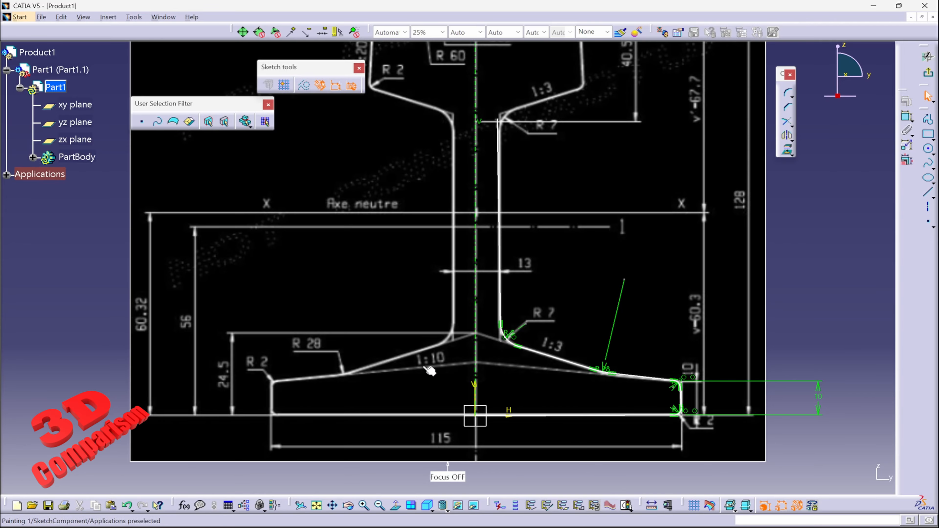
mouse_move(565, 197)
middle_down()
mouse_move(541, 388)
mouse_move(576, 338)
mouse_move(735, 274)
middle_up()
click(928, 194)
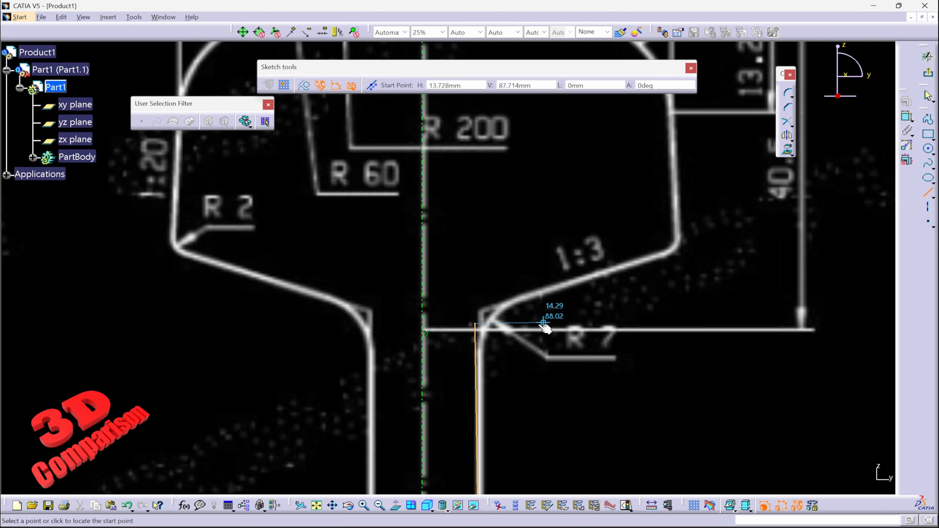
click(474, 323)
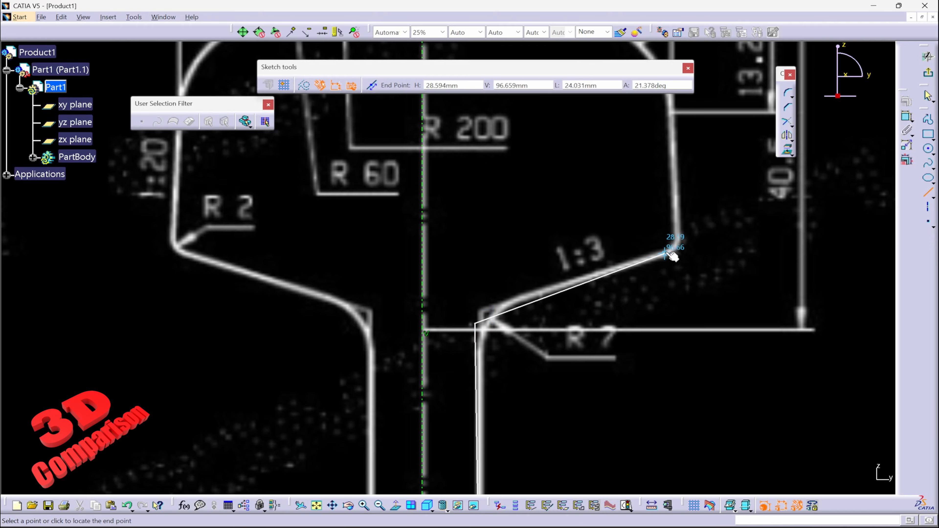
click(674, 249)
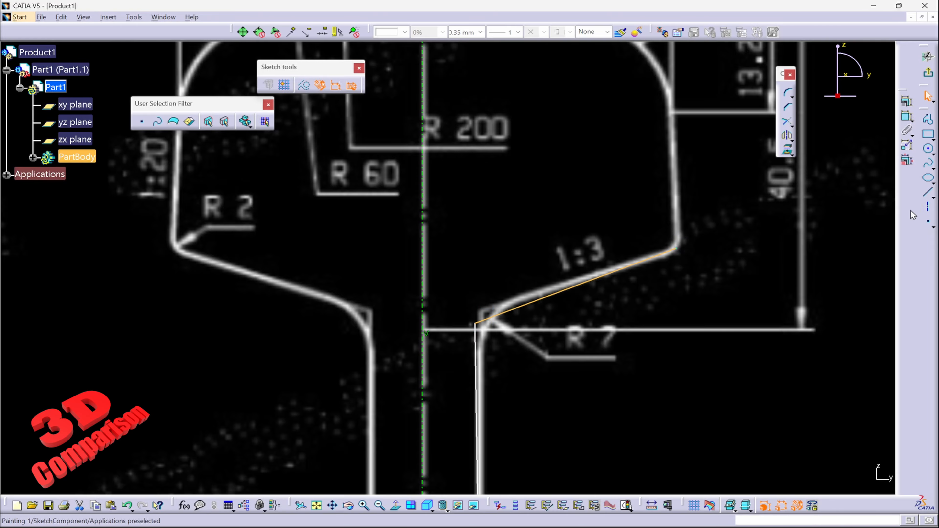
Step: Draw the head's 1:20 side line from its lower outer corner up to just below the rail's top line
click(928, 194)
click(673, 249)
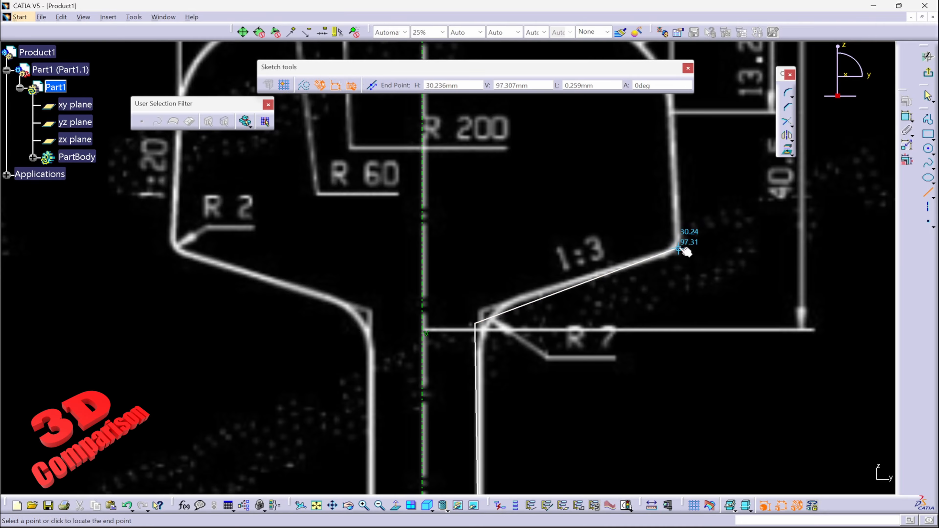
middle_drag(685, 241, 656, 340)
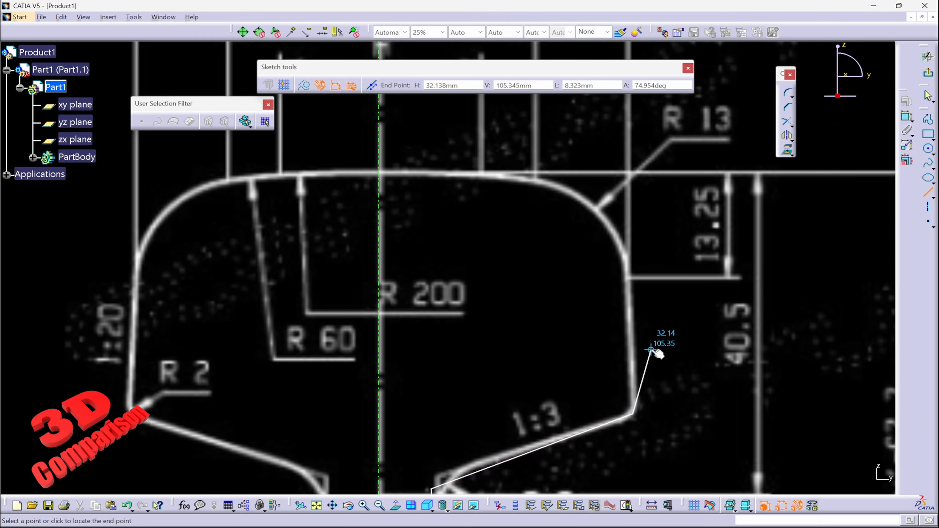
click(618, 178)
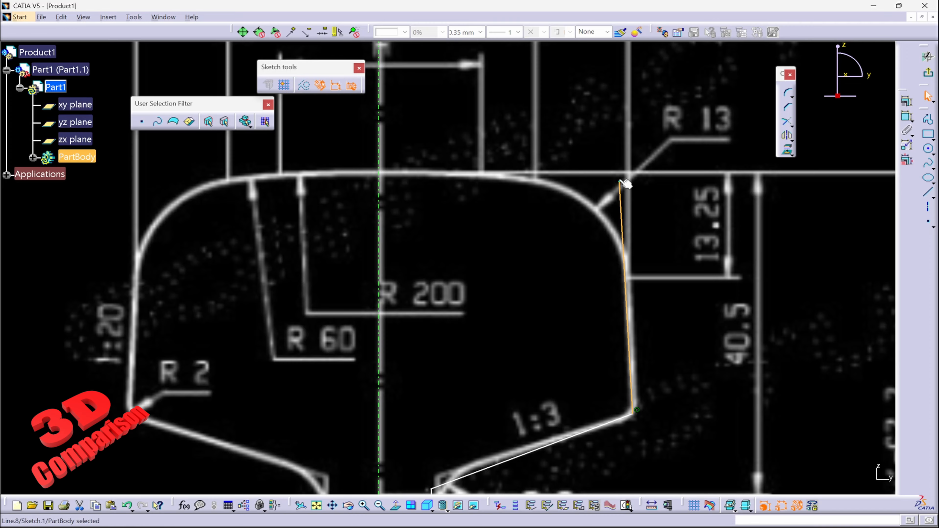
click(928, 192)
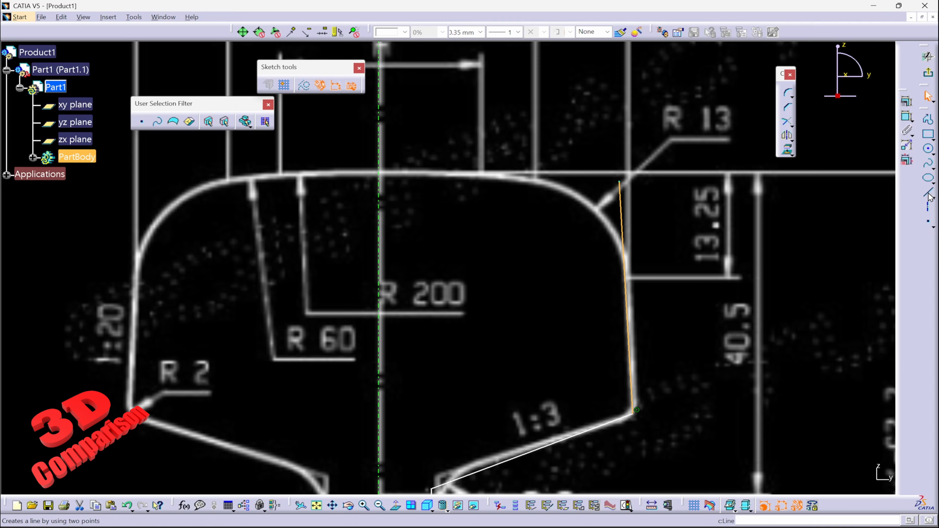
click(619, 181)
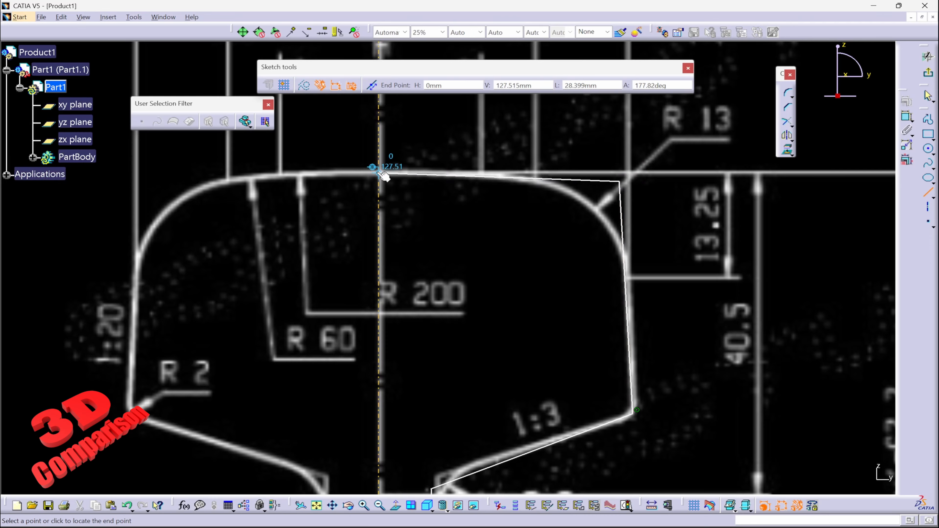
key(Escape)
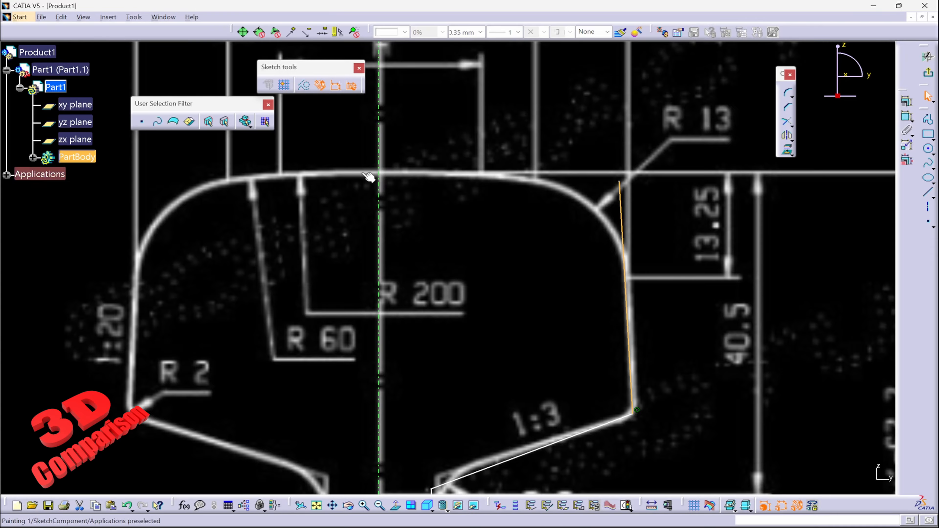
Step: Draw the head's top line, about 28 mm long, from the vertical axis to the upper end of the side line
click(929, 195)
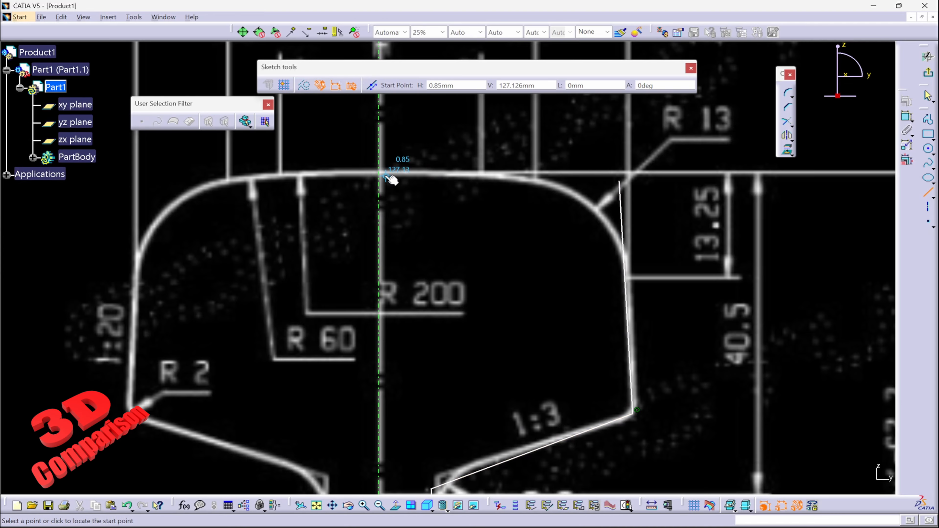
click(380, 171)
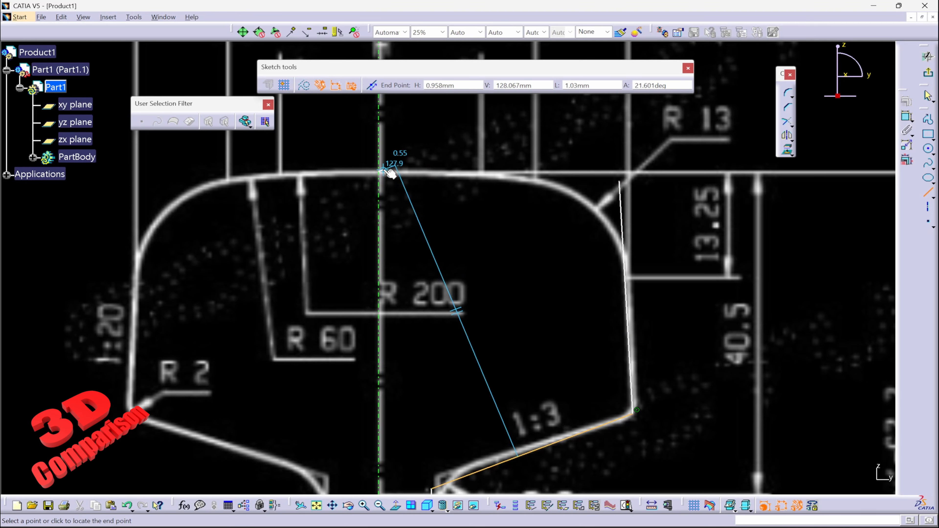
click(620, 181)
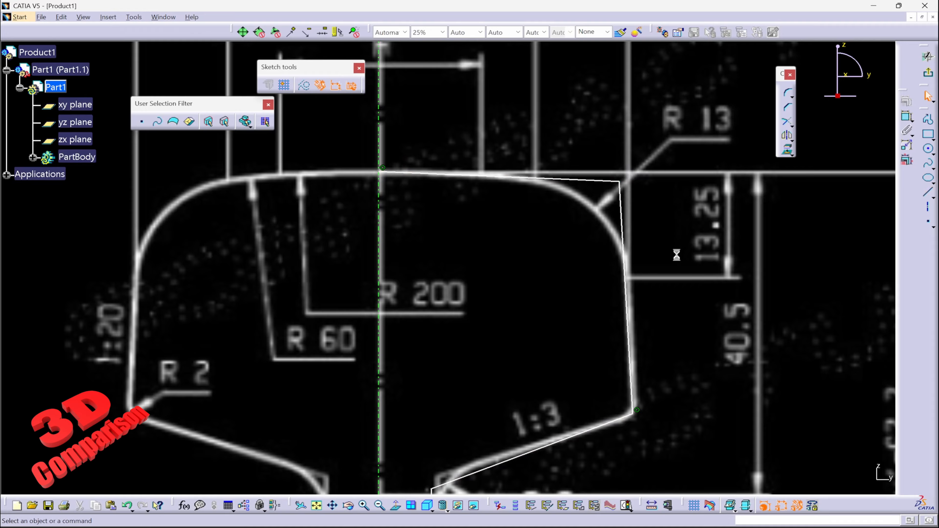
Step: Round the corner between the head's top line and its side line with a 13 mm radius
click(787, 92)
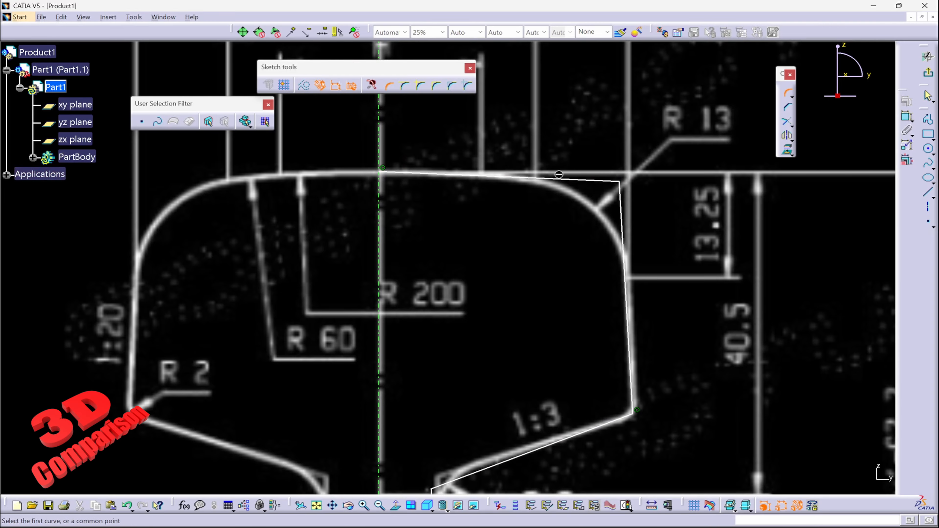
click(569, 178)
click(618, 225)
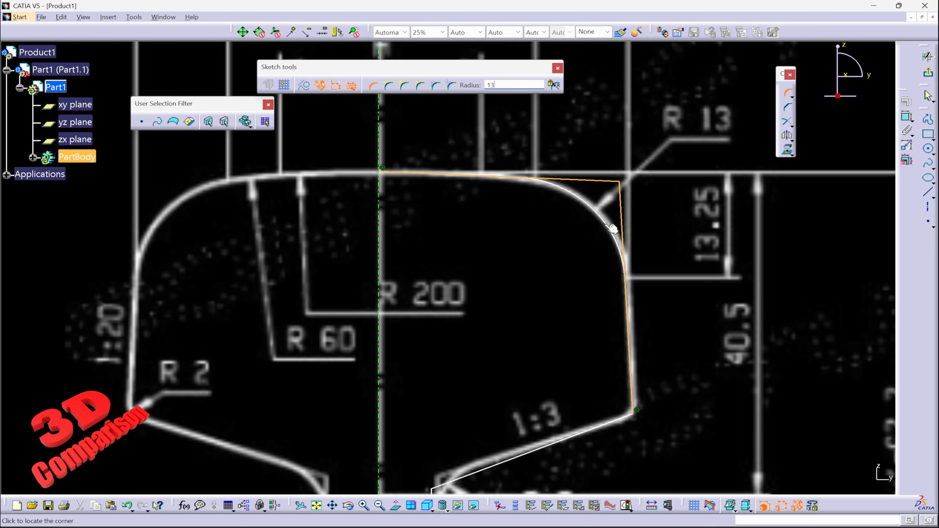
click(612, 229)
Step: Round the head's lower outer corner, between the side line and the 1:3 underside line, with a 2 mm radius
middle_drag(600, 325, 606, 190)
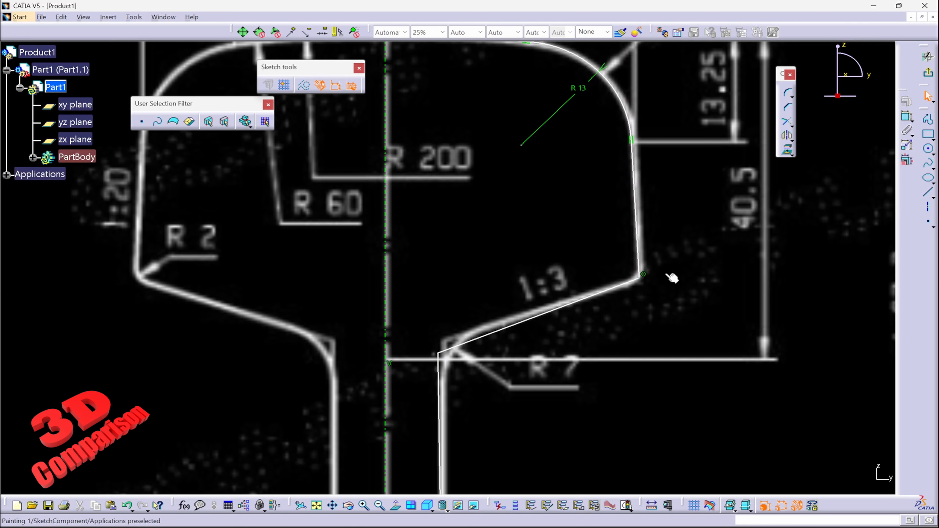
click(787, 92)
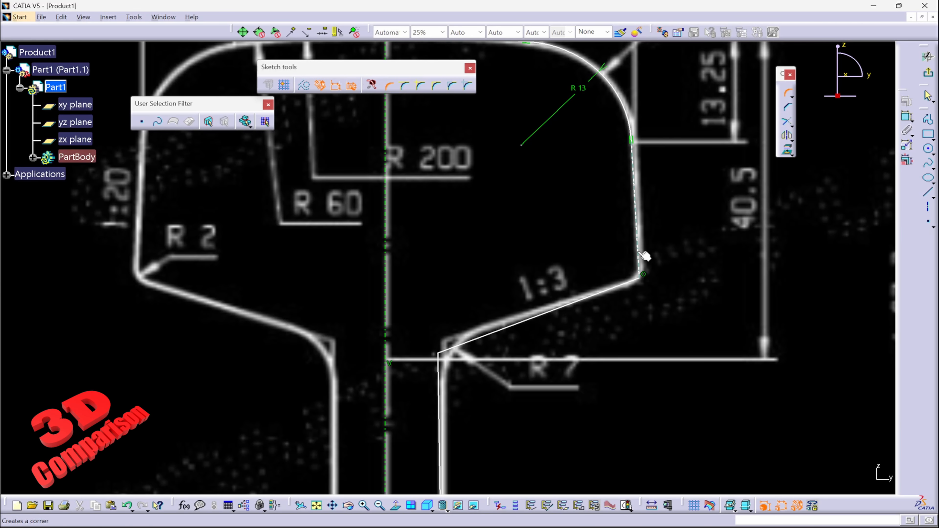
click(631, 282)
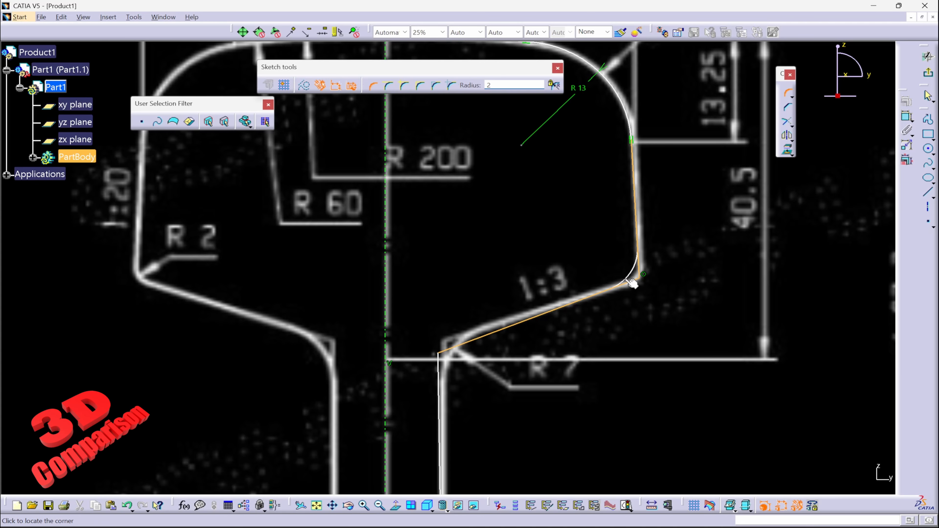
click(584, 300)
Step: Move the vertex joining the web line and the head's 1:3 underside line onto the traced corner, at about H 6.6 mm
mouse_move(515, 308)
middle_down()
mouse_move(478, 193)
mouse_move(548, 229)
middle_up()
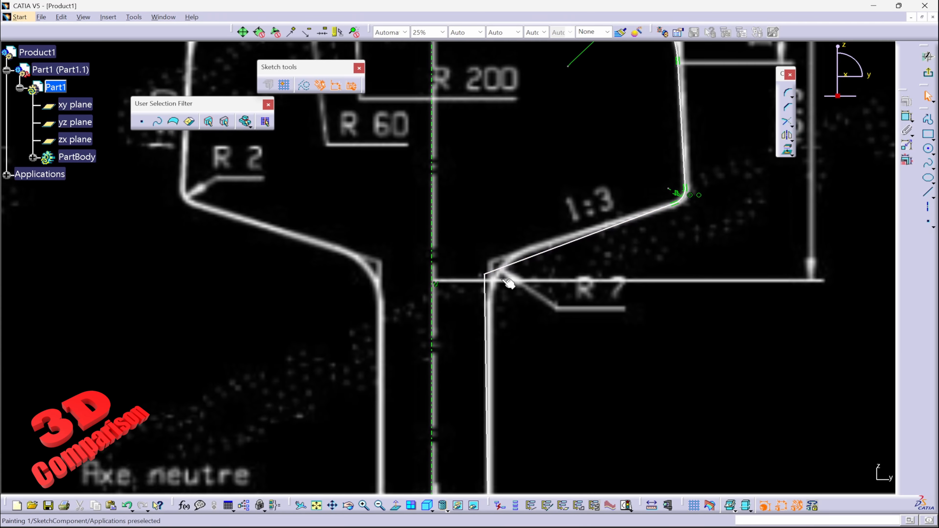
ctrl+middle_drag(508, 283, 486, 273)
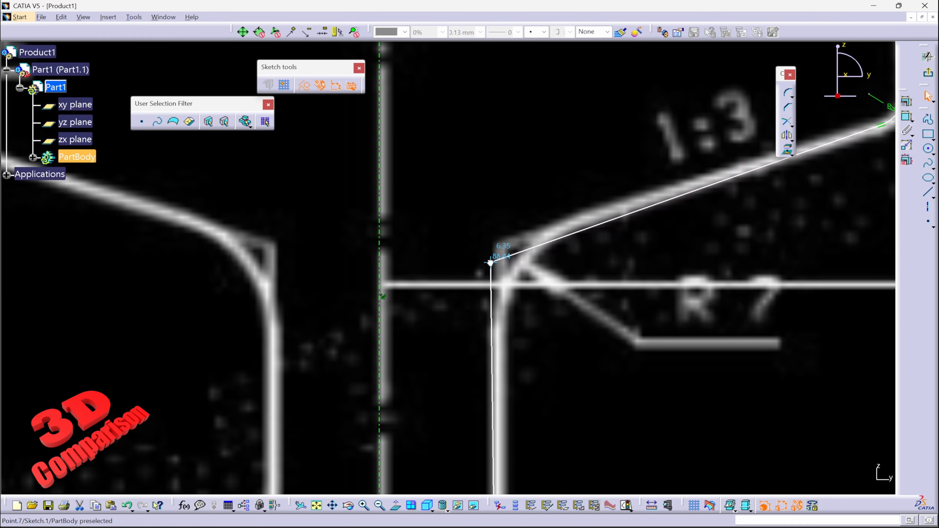
drag(490, 262, 494, 252)
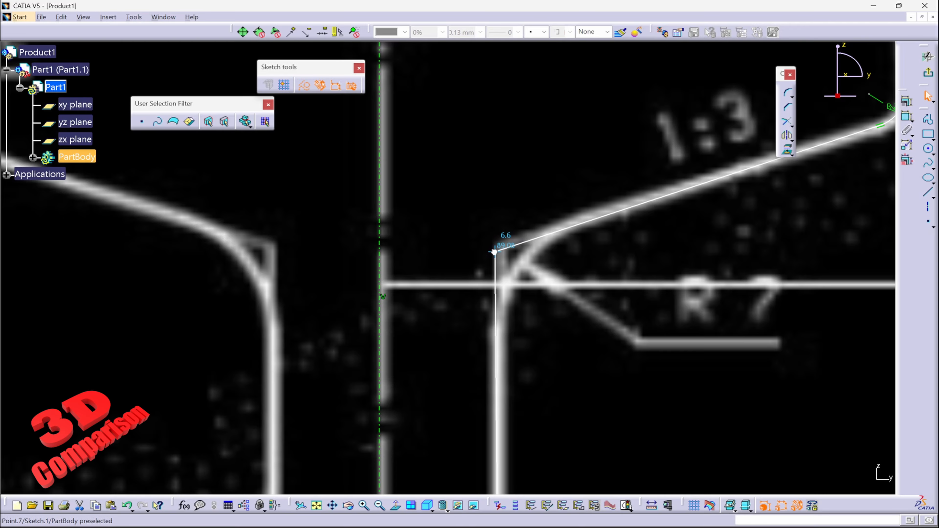
Step: Round the corner between the web line and the head's underside line with a 7 mm radius
click(787, 93)
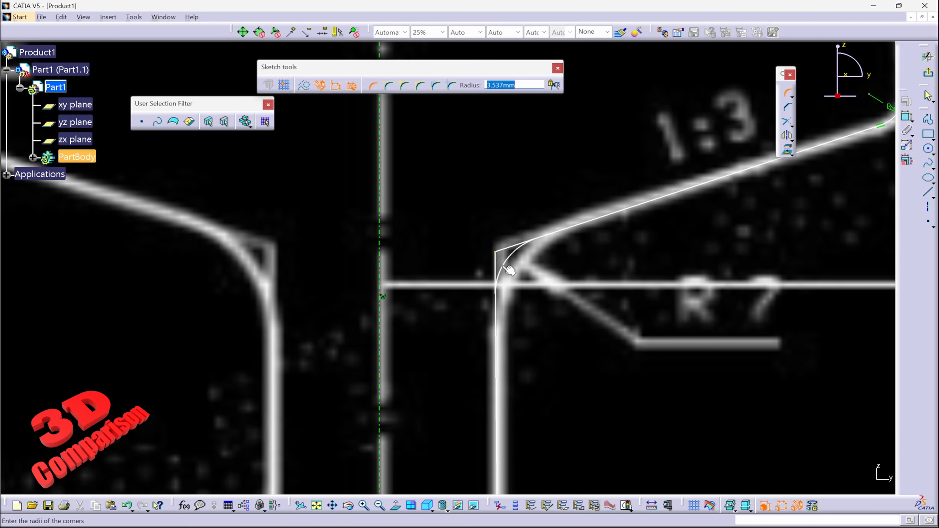
text(7)
key(Return)
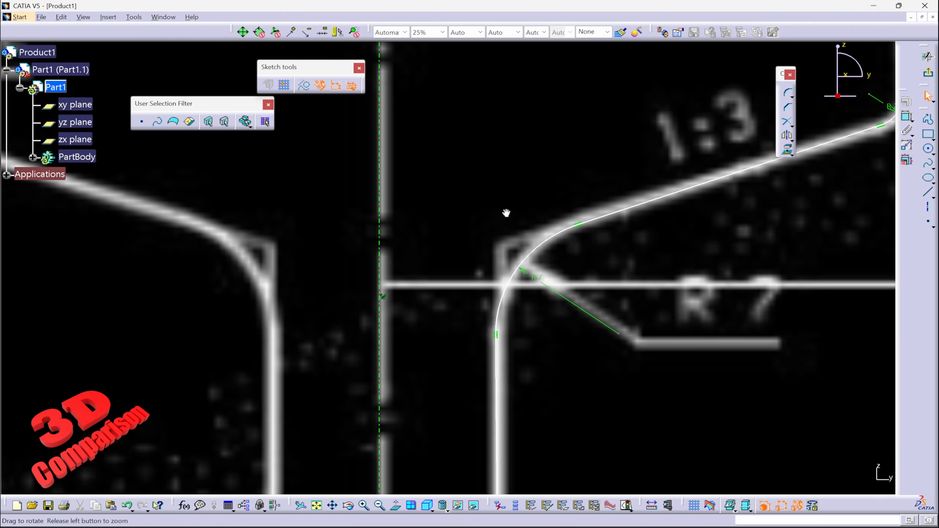
Step: Close the half profile with a line along the vertical axis, about 128 mm long, from the head's top to the origin
mouse_move(507, 212)
ctrl+middle_down()
mouse_move(518, 305)
mouse_move(601, 262)
ctrl+middle_up()
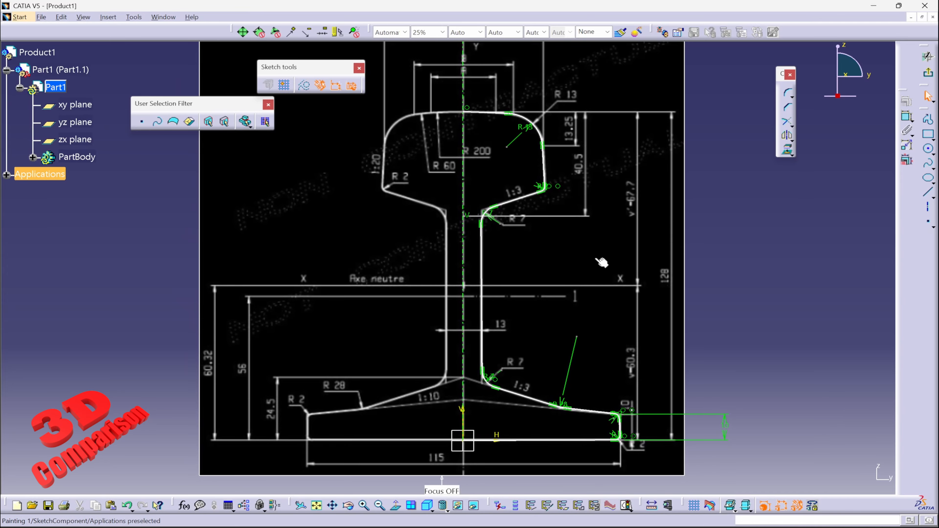
click(929, 193)
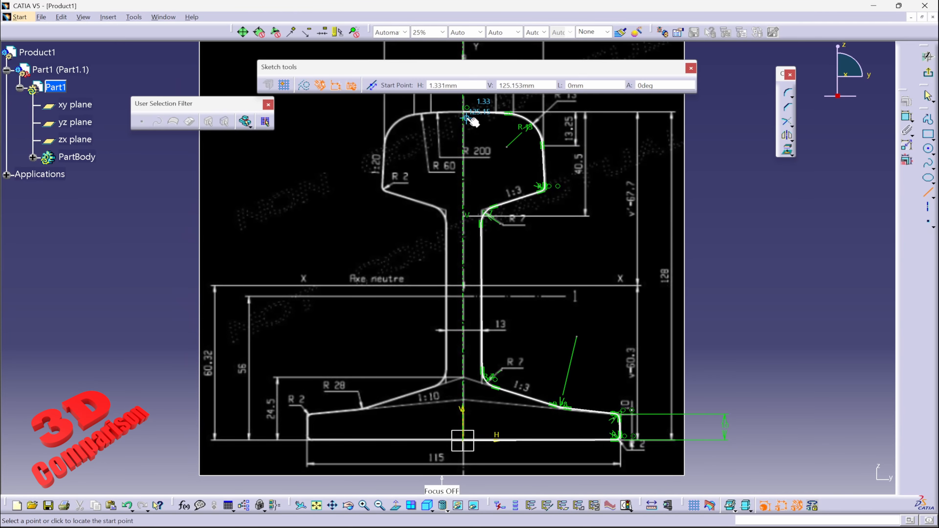
click(467, 114)
middle_drag(507, 383, 512, 331)
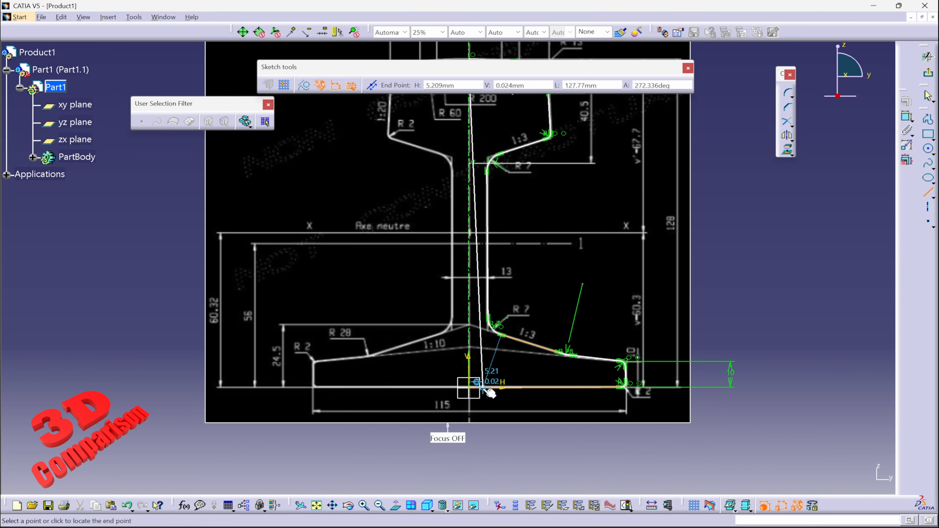
click(475, 387)
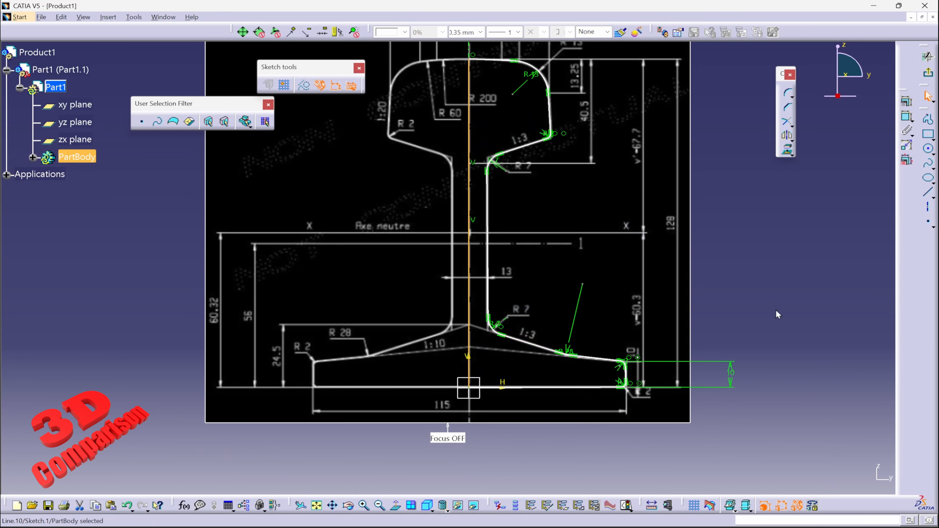
click(928, 75)
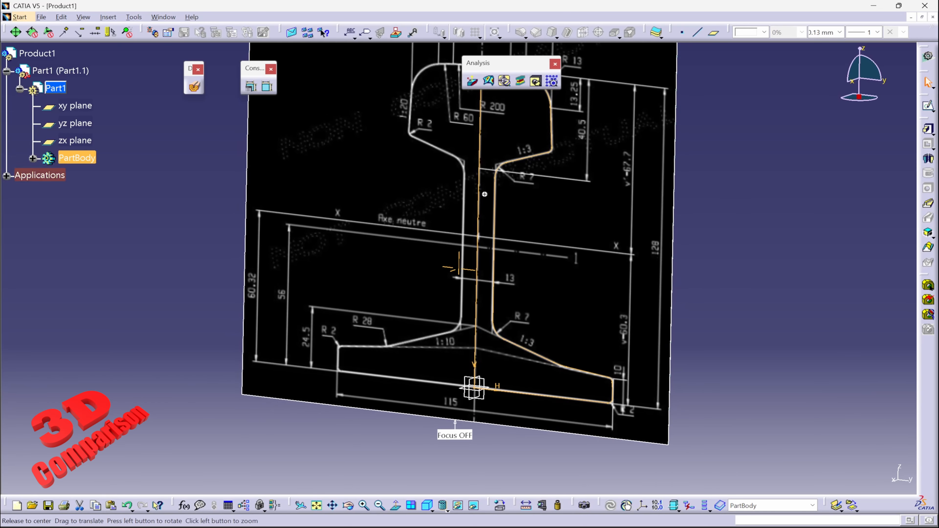
click(927, 129)
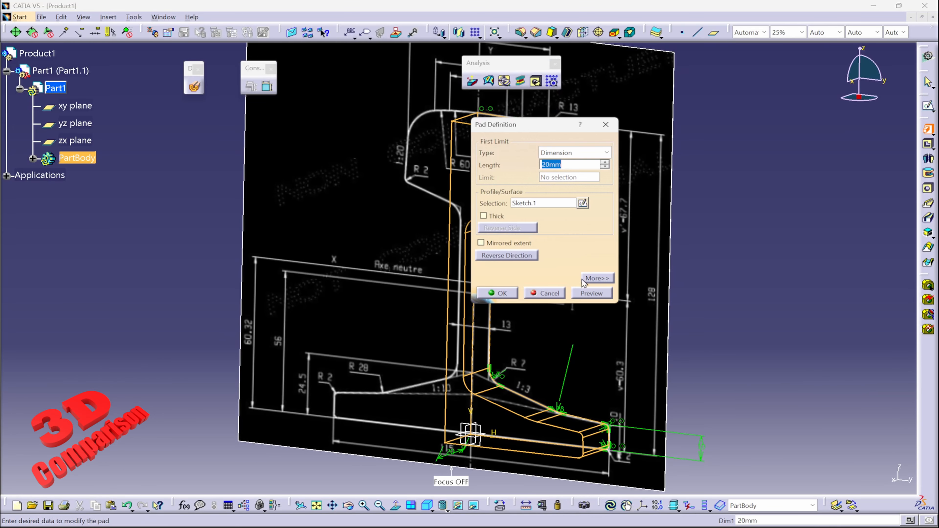
click(547, 293)
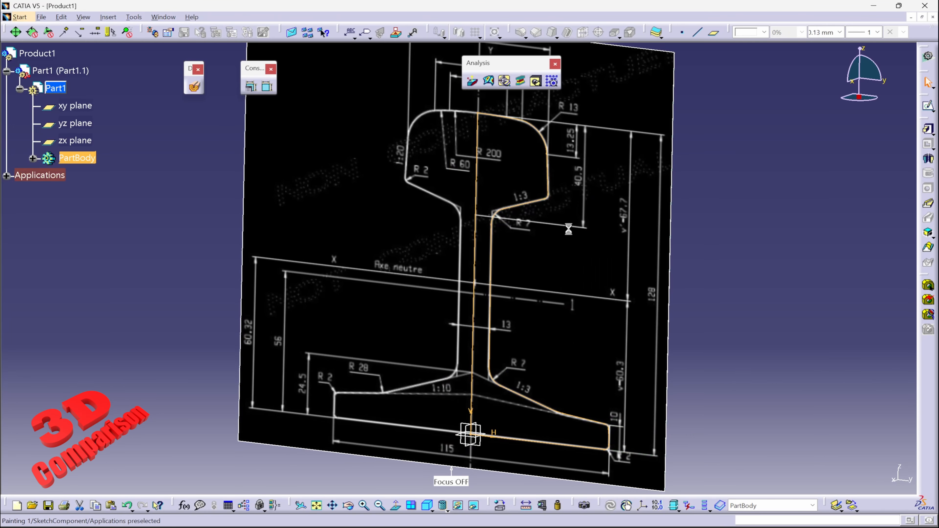
click(33, 158)
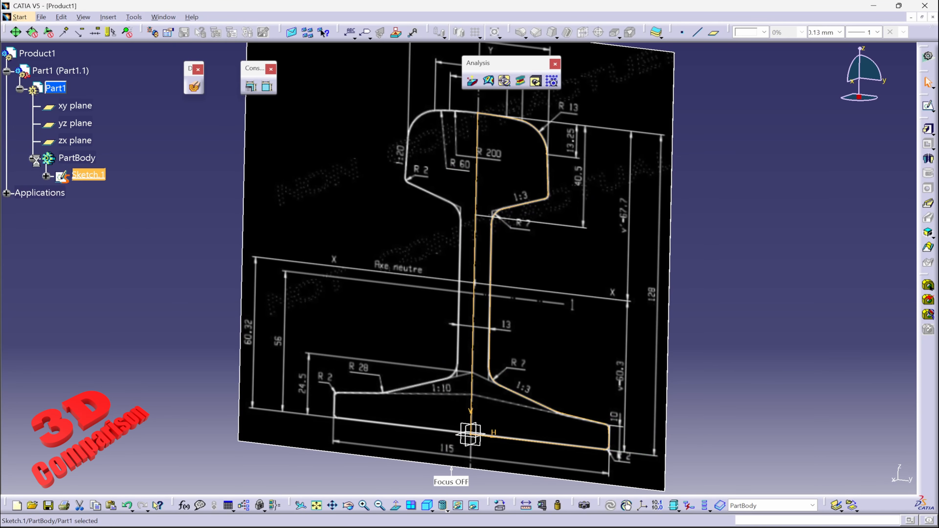
double_click(88, 175)
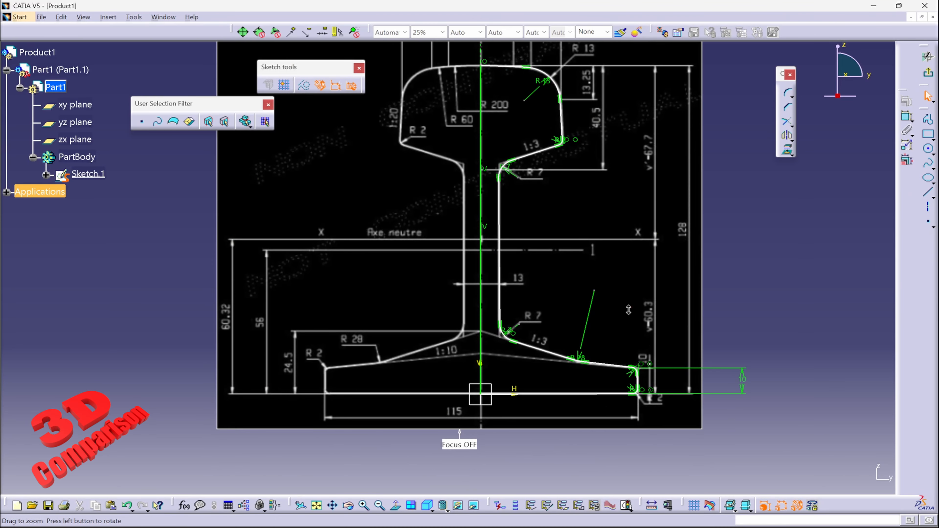
Step: Mirror all elements of the half profile about the vertical axis to form the full rail cross-section
middle_drag(628, 310, 738, 422)
key(ctrl+a)
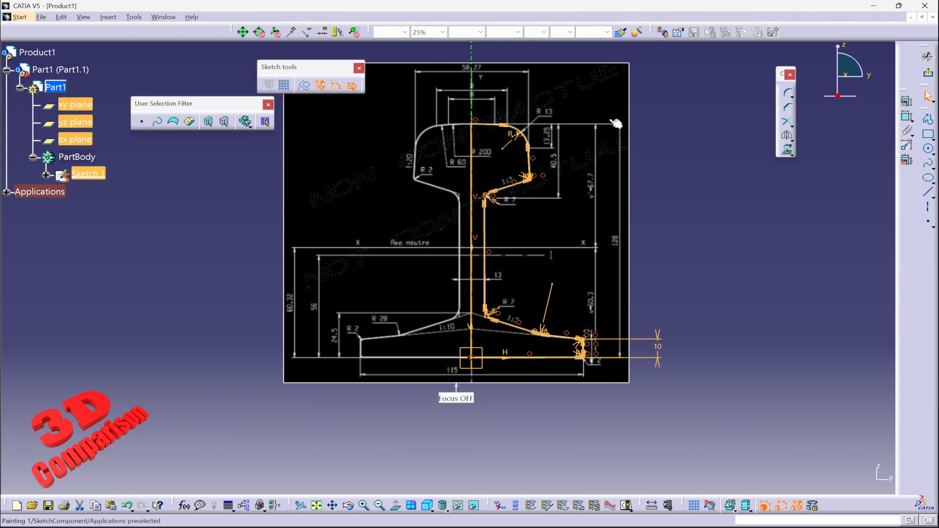
click(786, 134)
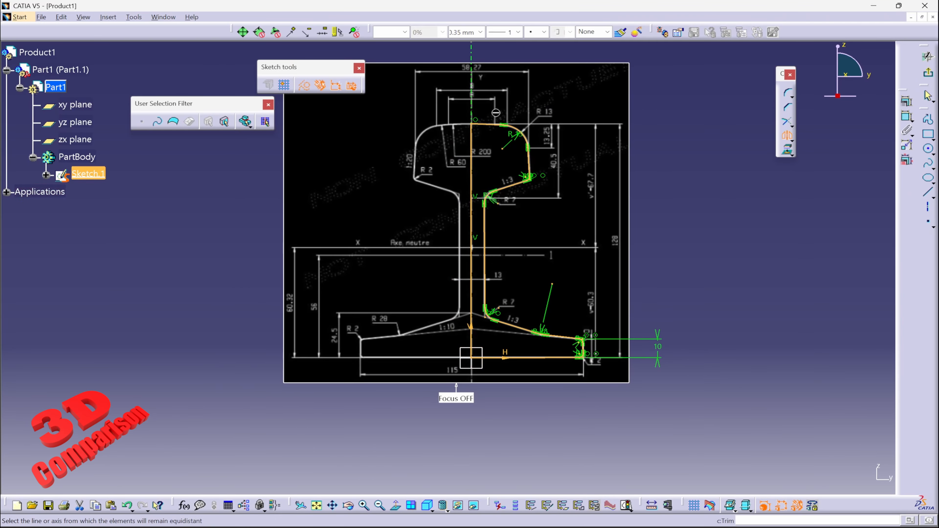
click(471, 115)
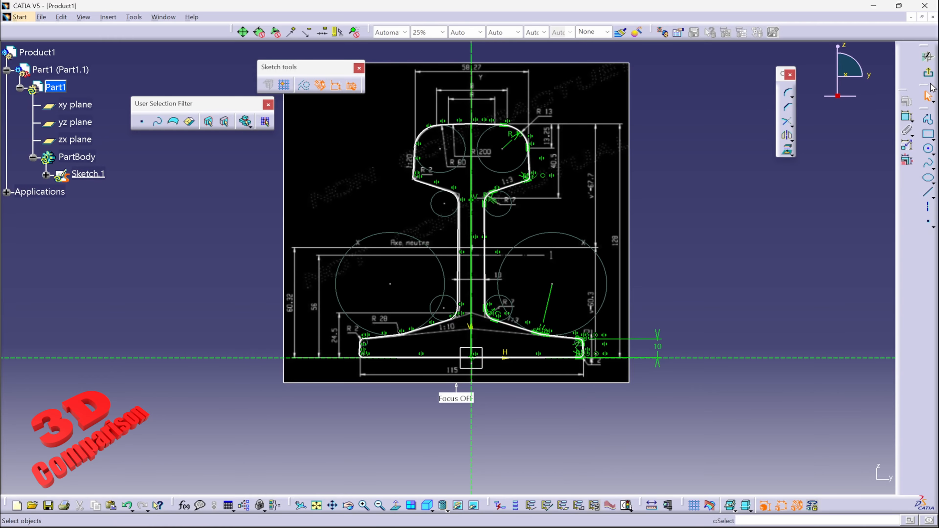
Step: Exit the sketch and try to preview a 20 mm pad of the mirrored rail profile
click(927, 56)
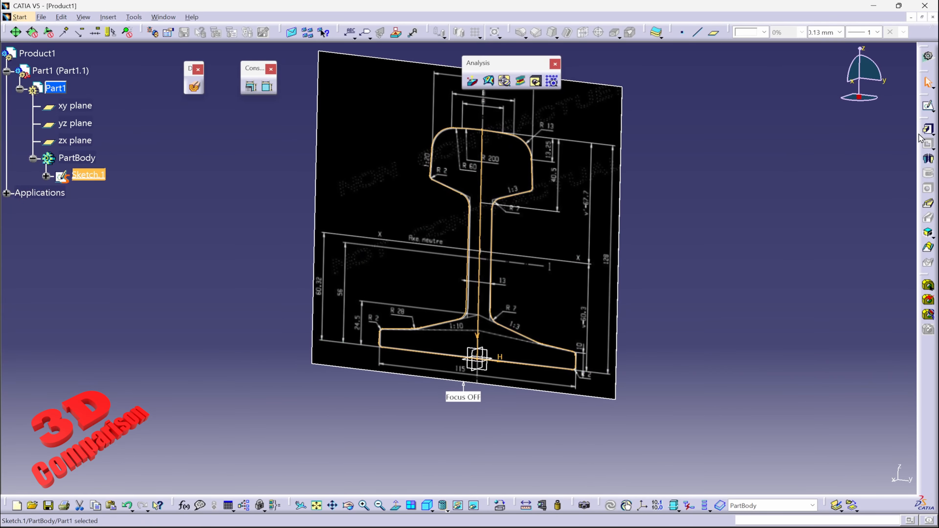
click(927, 130)
click(515, 303)
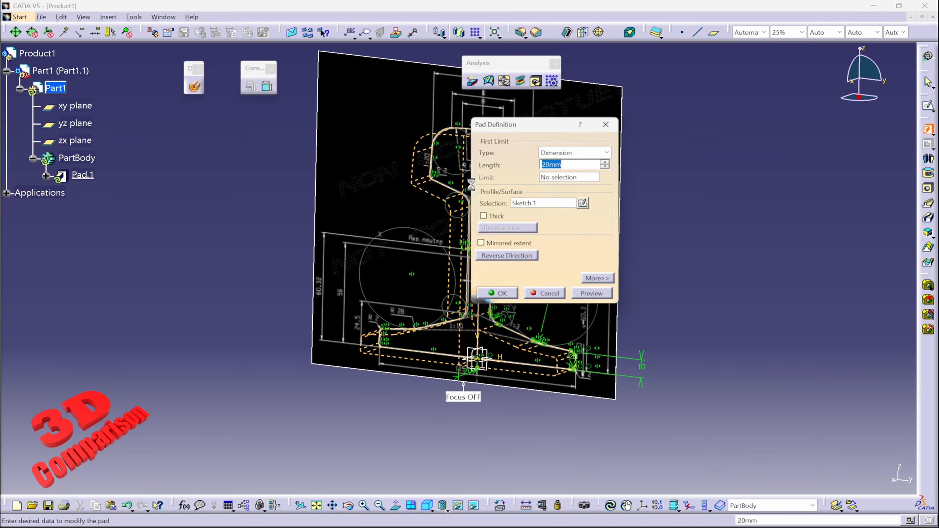
click(585, 295)
click(557, 297)
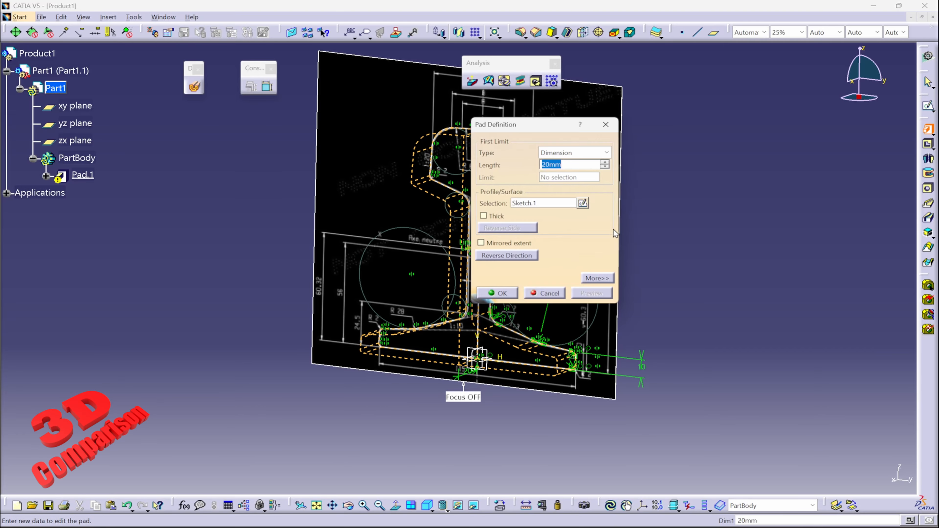
Step: Delete the vertical line dividing the profile from the pad's sketch and create the 20 mm pad
click(583, 202)
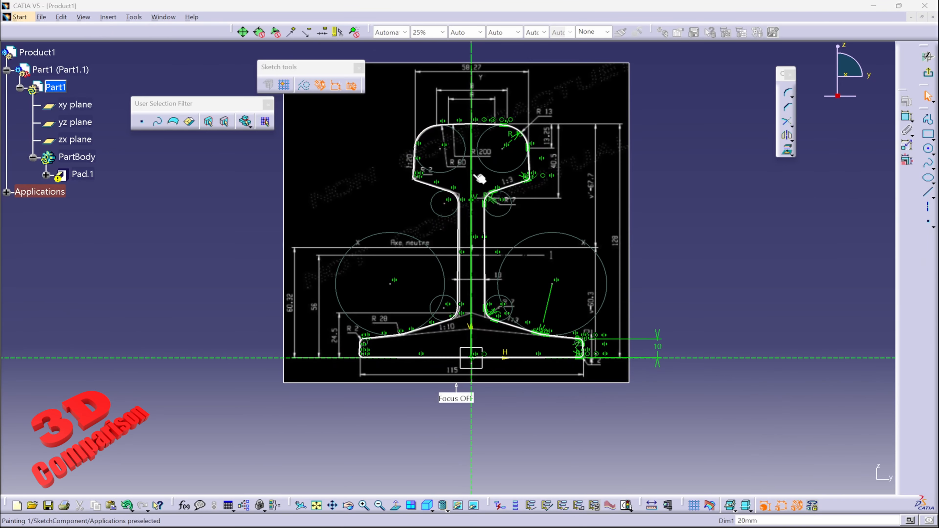
click(473, 178)
key(Delete)
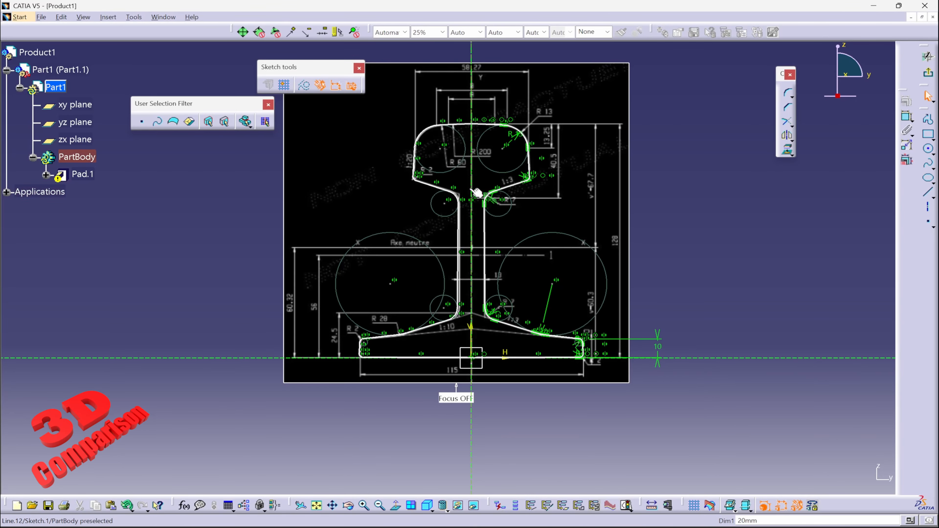
click(928, 57)
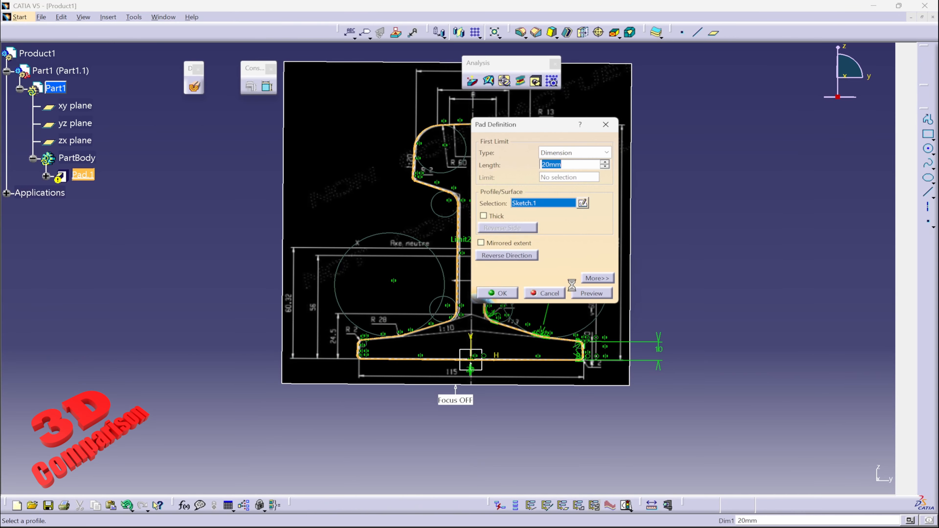
middle_drag(318, 259, 375, 285)
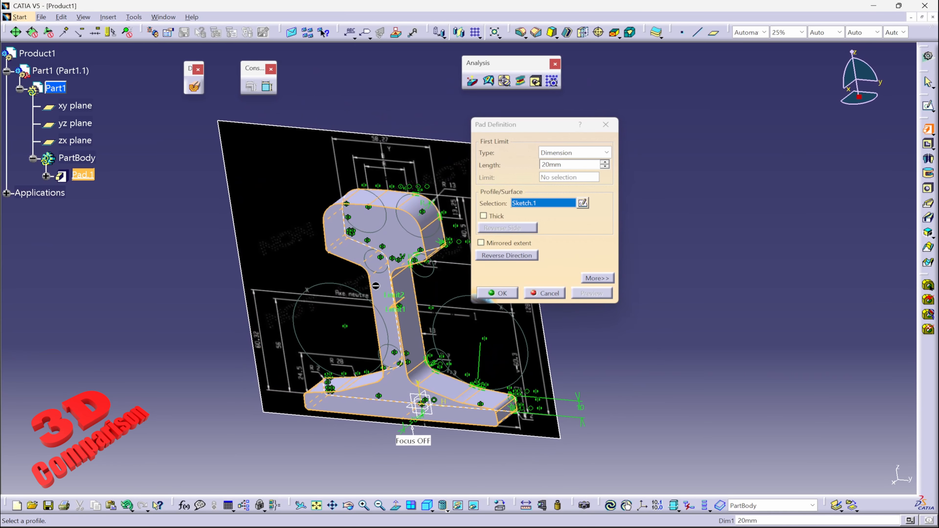
click(500, 293)
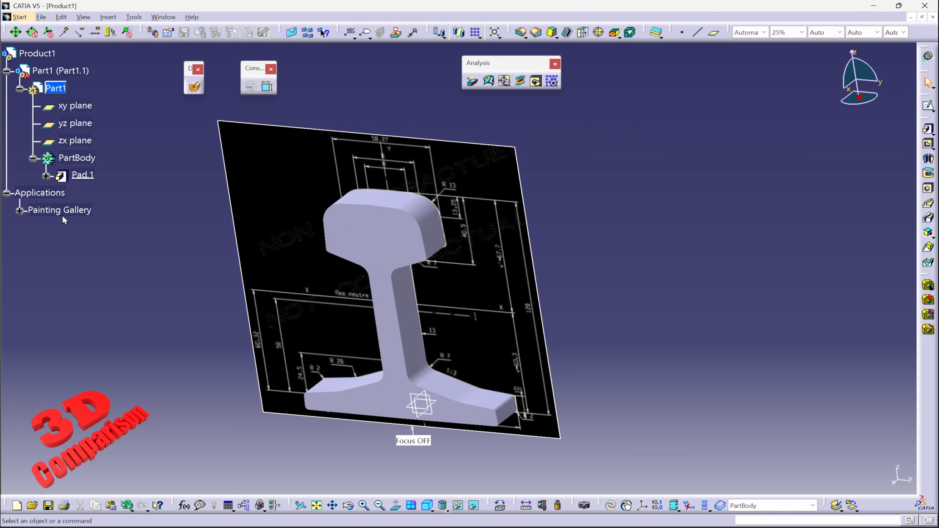
Step: Hide the Painting Gallery drawing behind the rail and display the model in shading with edges
right_click(59, 210)
click(105, 245)
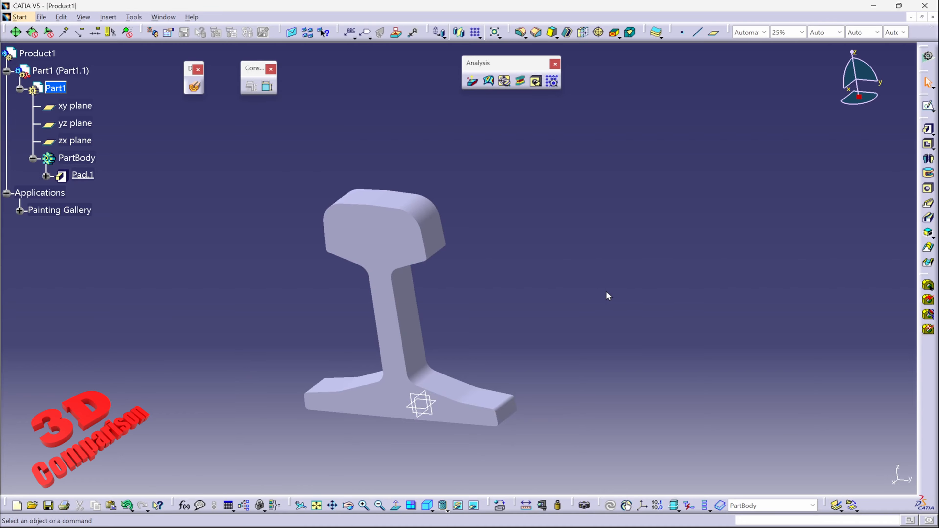
click(445, 509)
click(456, 443)
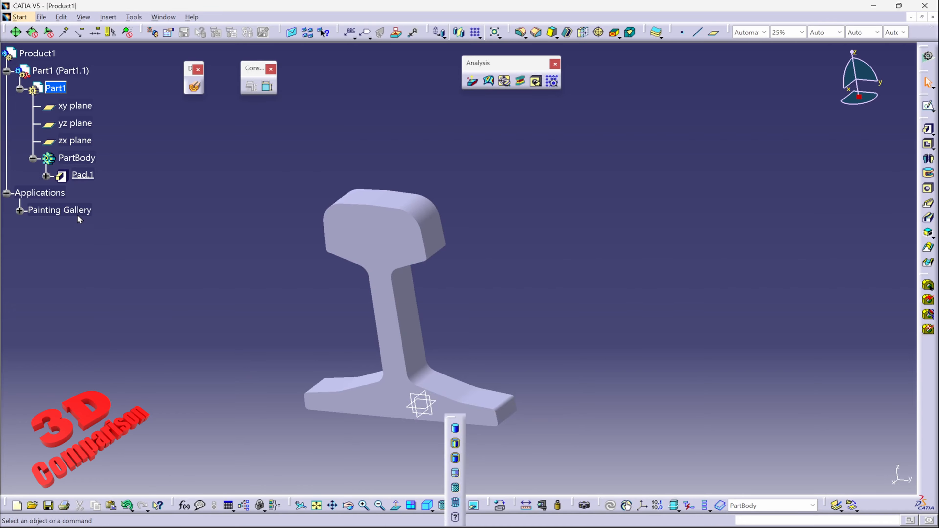
mouse_move(264, 340)
middle_down()
mouse_move(289, 261)
mouse_move(76, 229)
middle_up()
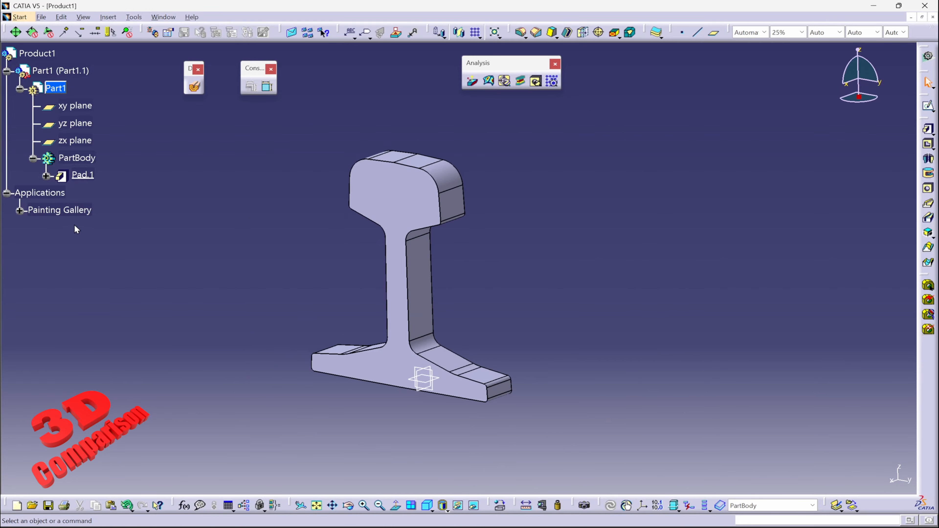
Step: Set the rail pad's length to 1000 mm
double_click(82, 174)
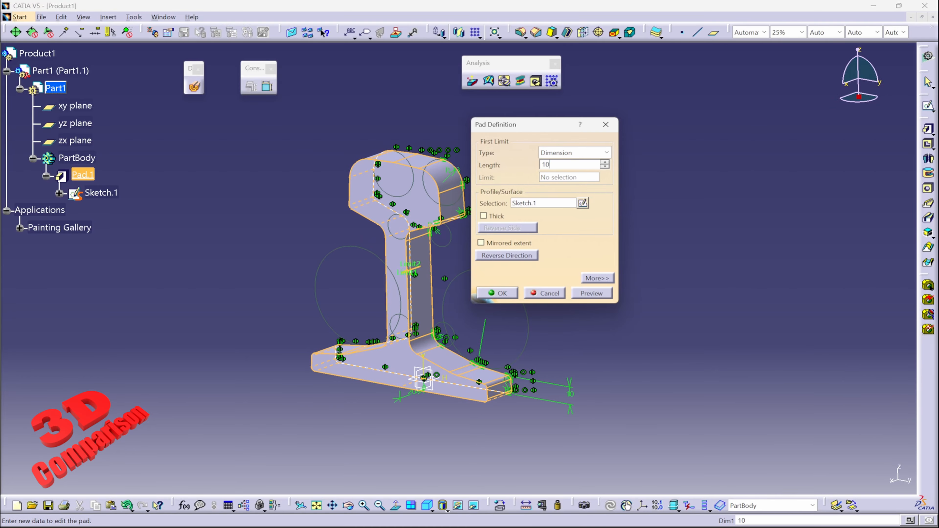
key(Return)
click(604, 283)
middle_drag(407, 308, 592, 318)
middle_drag(424, 313, 457, 260)
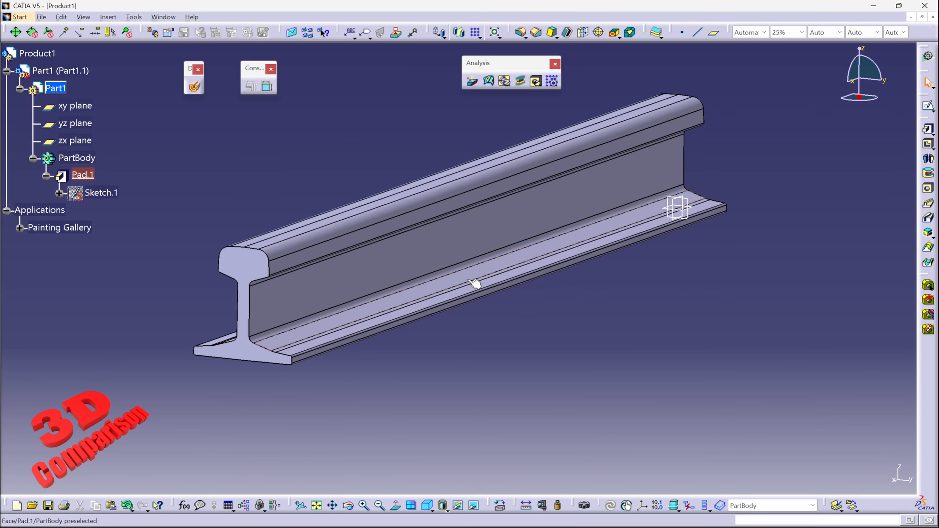
Step: Review the rail pad's definition and close it without changes
double_click(324, 231)
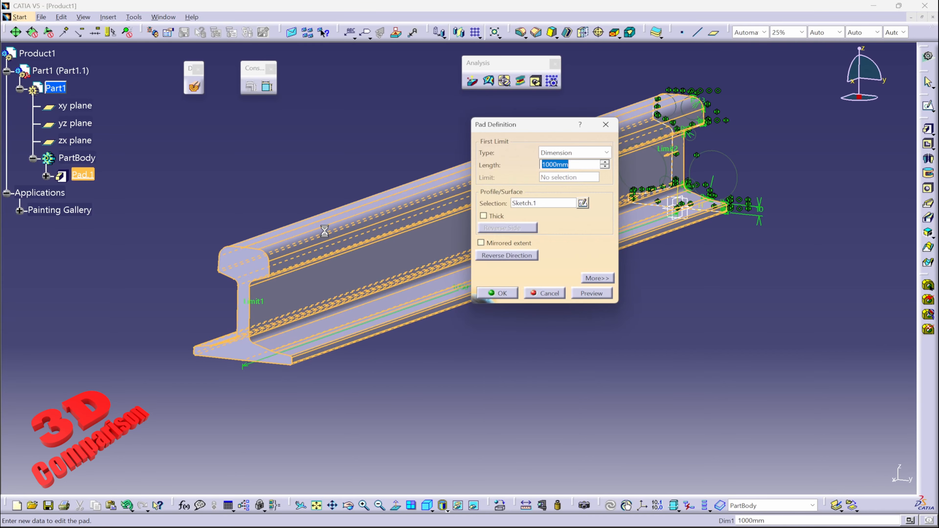
click(506, 294)
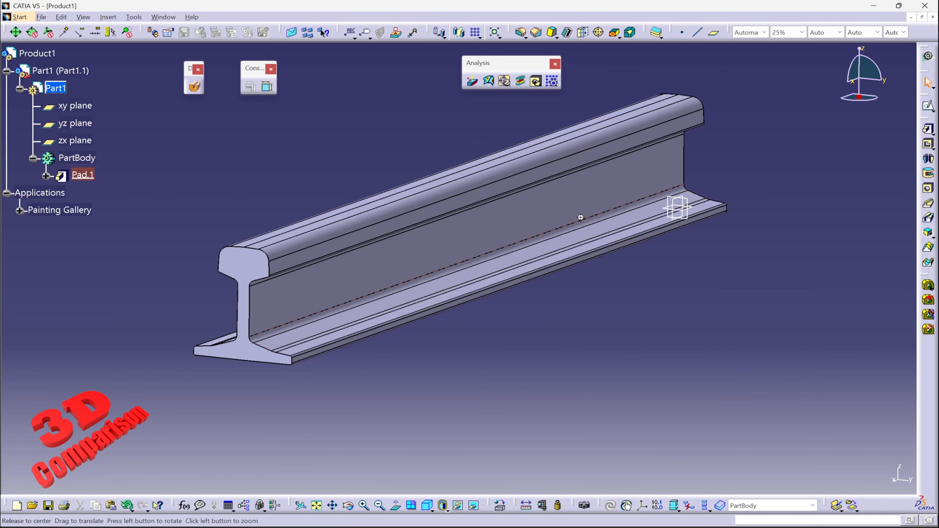
middle_drag(578, 216, 513, 272)
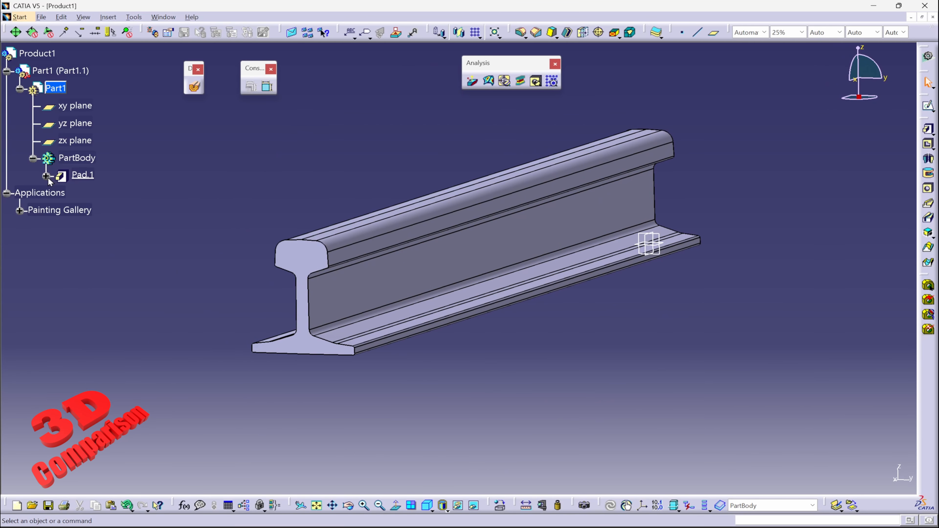
Step: Show the hidden reference drawing in the Painting Gallery again behind the rail
right_click(59, 224)
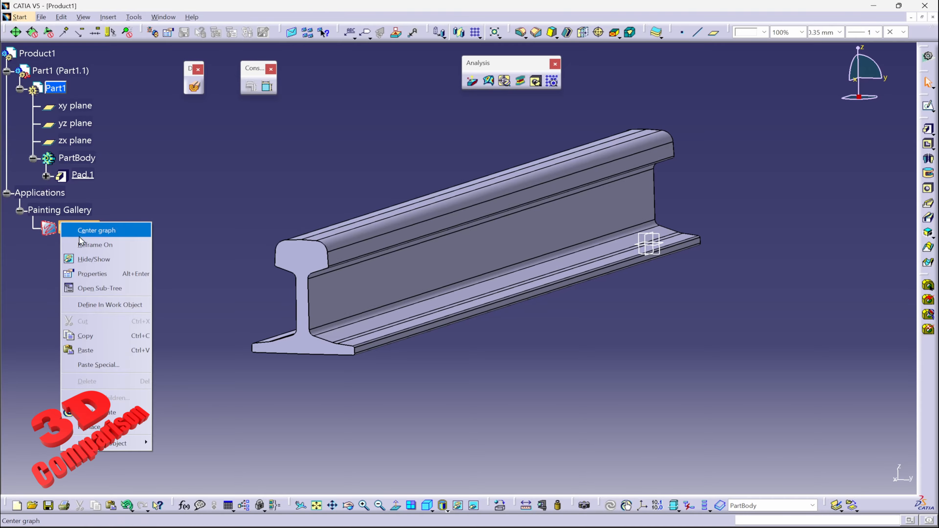
click(85, 259)
right_click(59, 196)
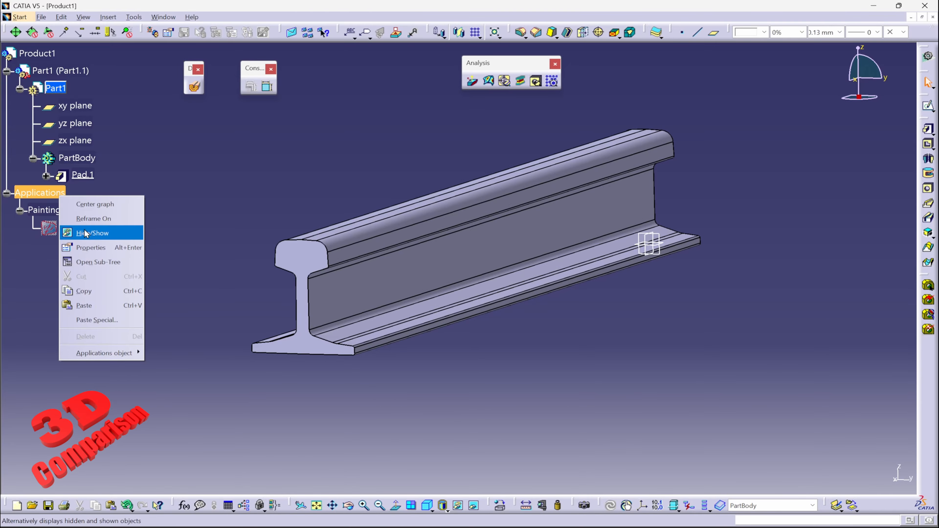
click(83, 233)
right_click(67, 210)
click(103, 248)
right_click(76, 228)
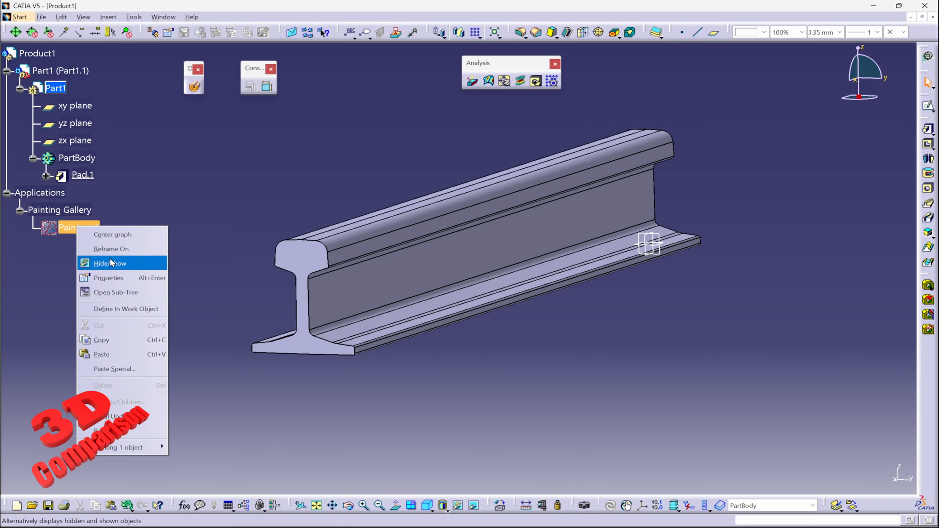
click(102, 267)
middle_drag(443, 178, 406, 206)
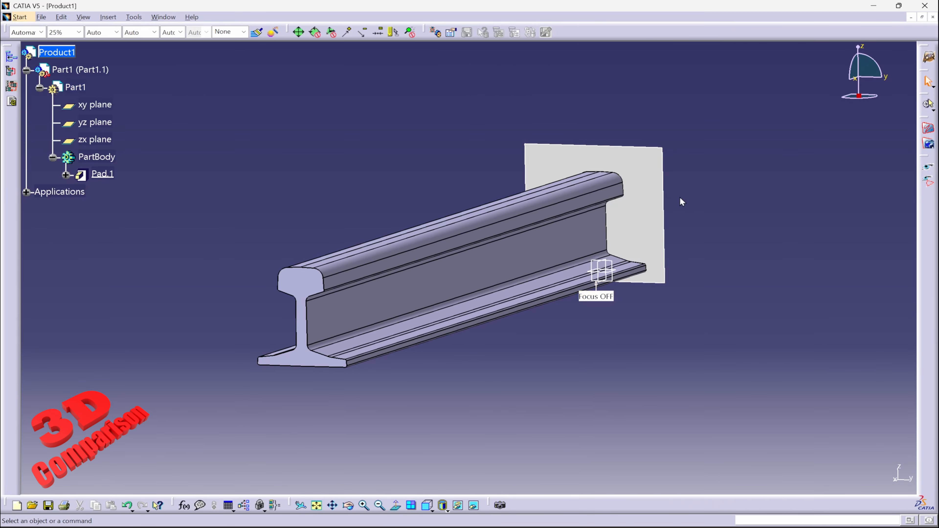
Step: Switch the display to shading with material for the rail and the reference drawing
click(432, 511)
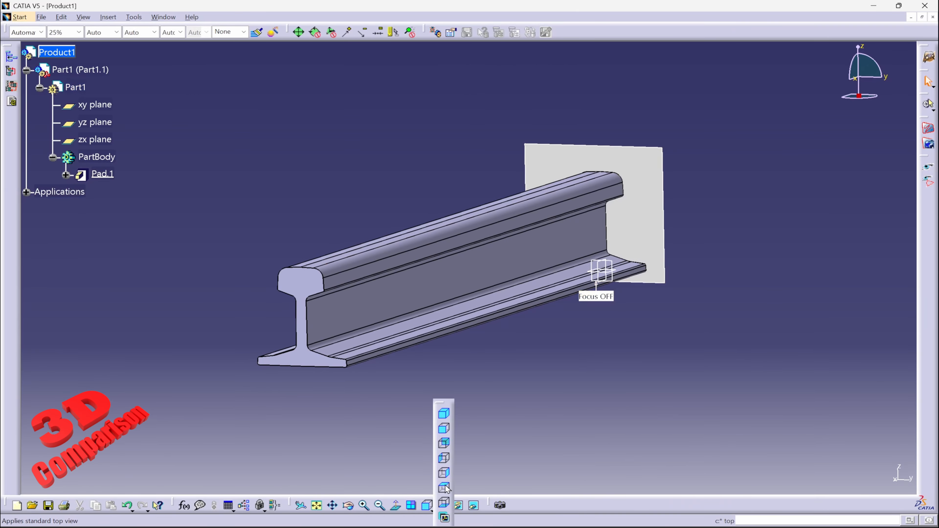
click(447, 513)
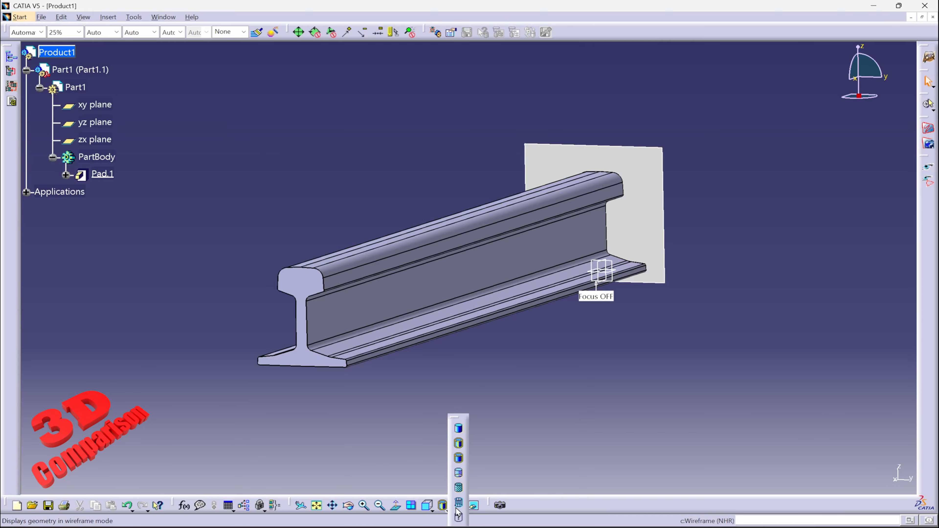
click(458, 487)
mouse_move(695, 211)
middle_down()
mouse_move(528, 259)
mouse_move(295, 305)
mouse_move(257, 339)
mouse_move(495, 247)
mouse_move(578, 232)
middle_up()
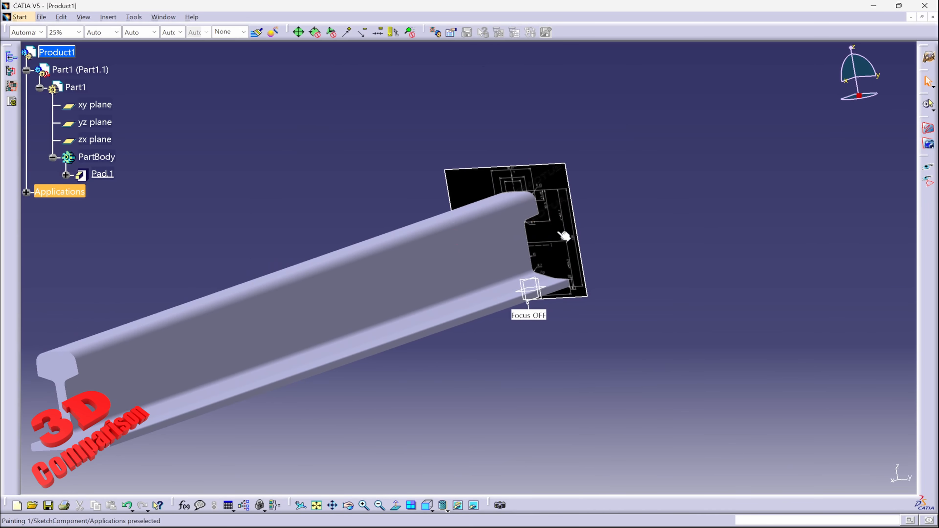
Step: Open the reference painting's definition and compare the padded rail's outline with the drawing's foot, web and head, then accept it
double_click(564, 236)
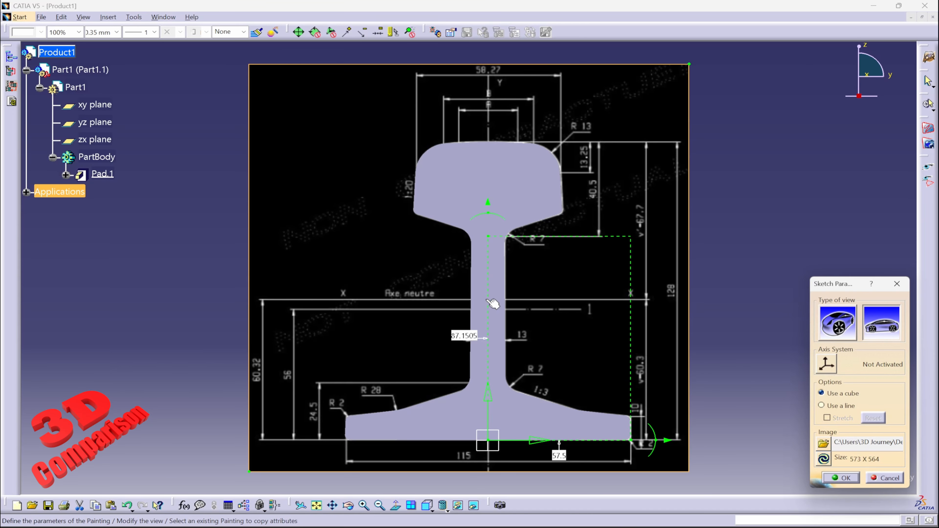
ctrl+middle_drag(583, 352, 547, 213)
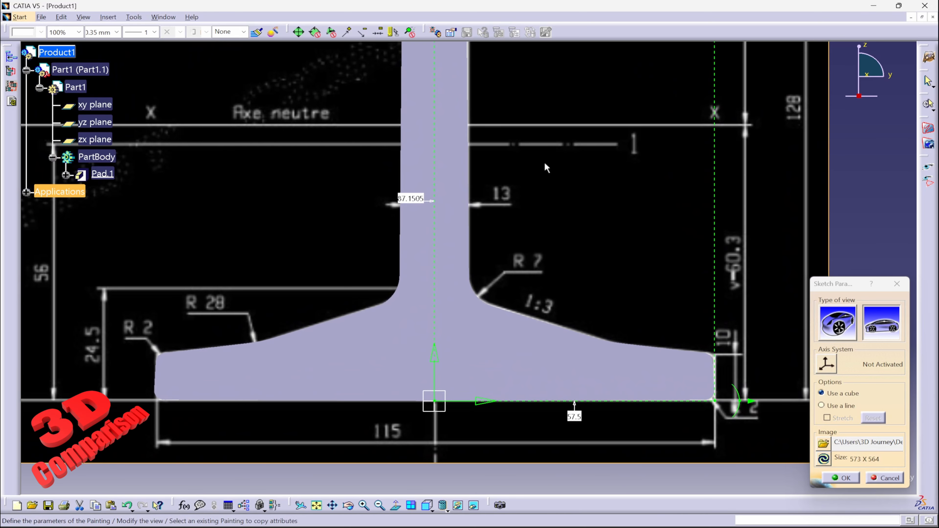
mouse_move(546, 167)
middle_down()
mouse_move(517, 236)
mouse_move(495, 242)
mouse_move(532, 288)
mouse_move(580, 240)
middle_up()
ctrl+middle_drag(580, 240, 566, 303)
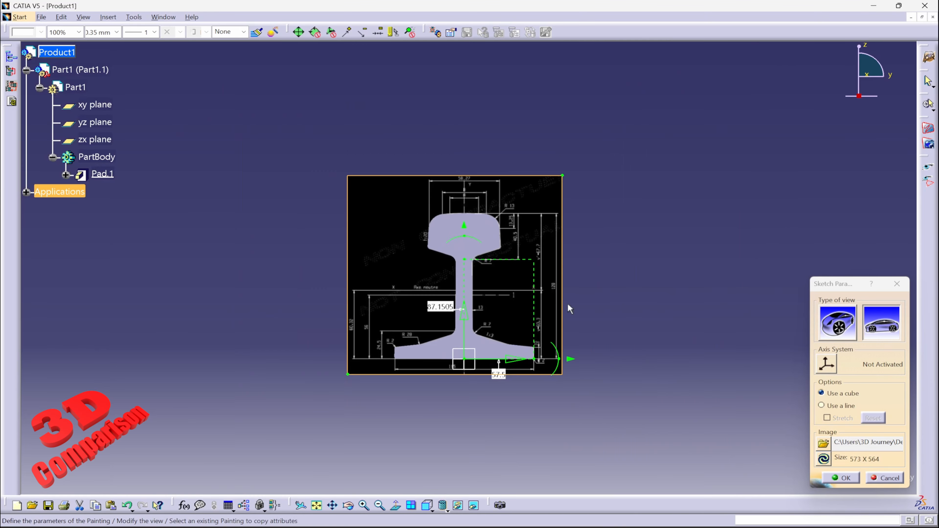
middle_drag(536, 351, 520, 285)
middle_drag(510, 219, 505, 256)
click(839, 479)
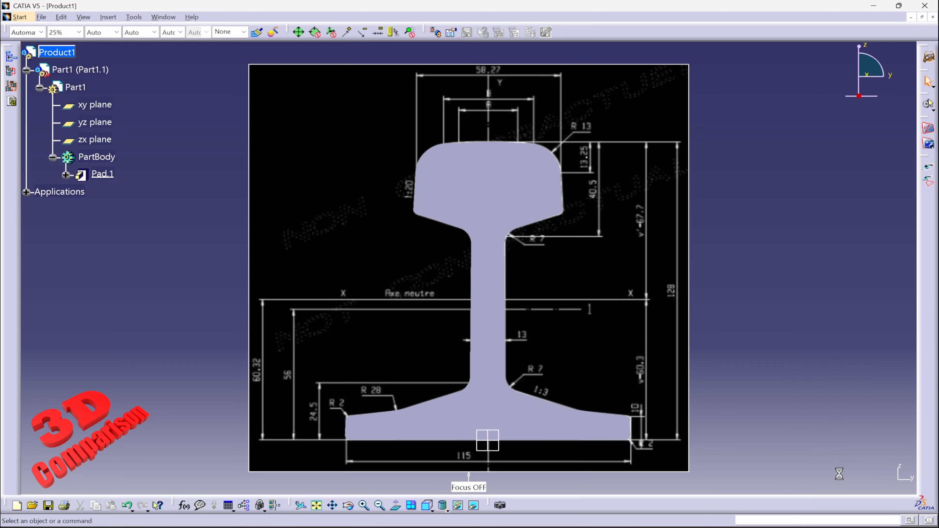
middle_drag(696, 208, 576, 285)
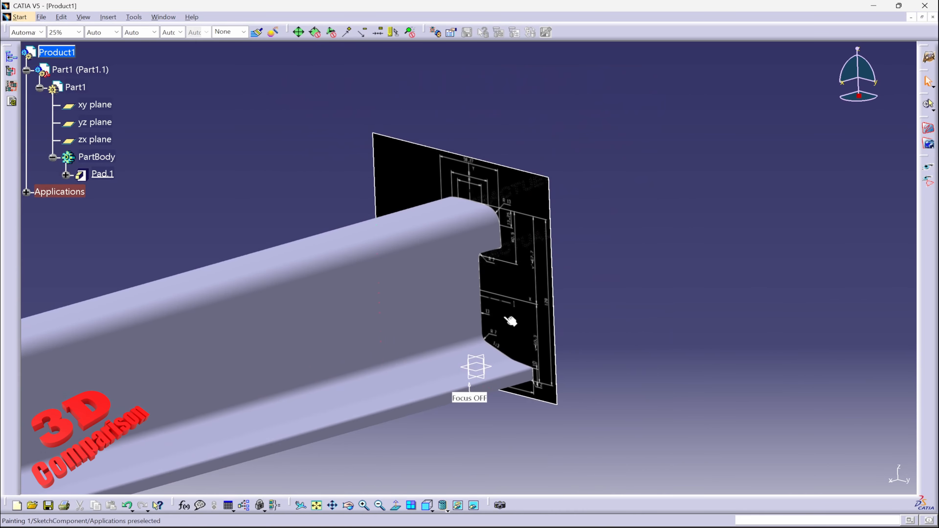
middle_drag(495, 310, 454, 459)
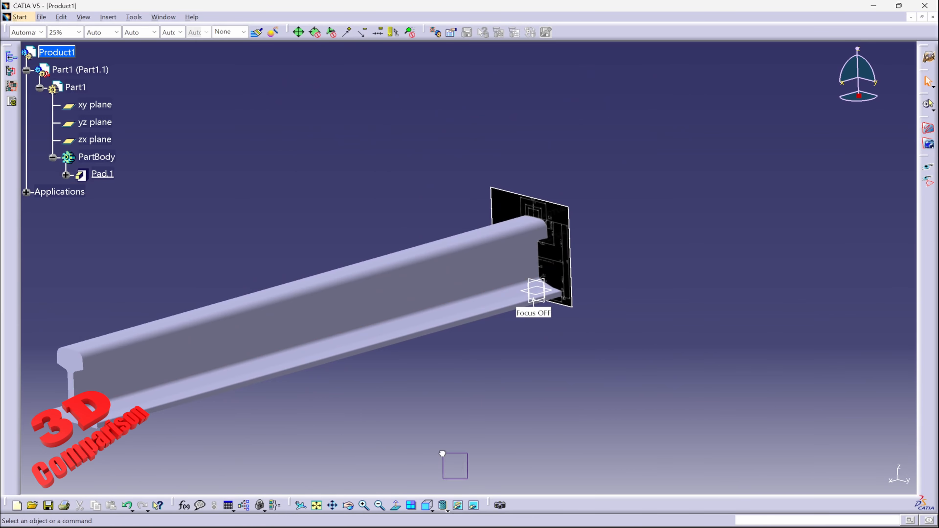
drag(442, 453, 55, 256)
drag(871, 226, 492, 484)
click(739, 191)
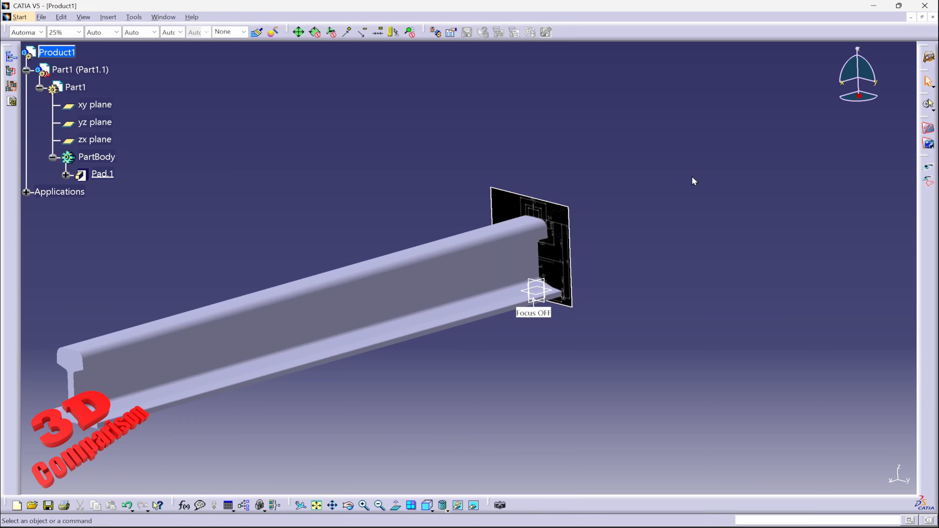